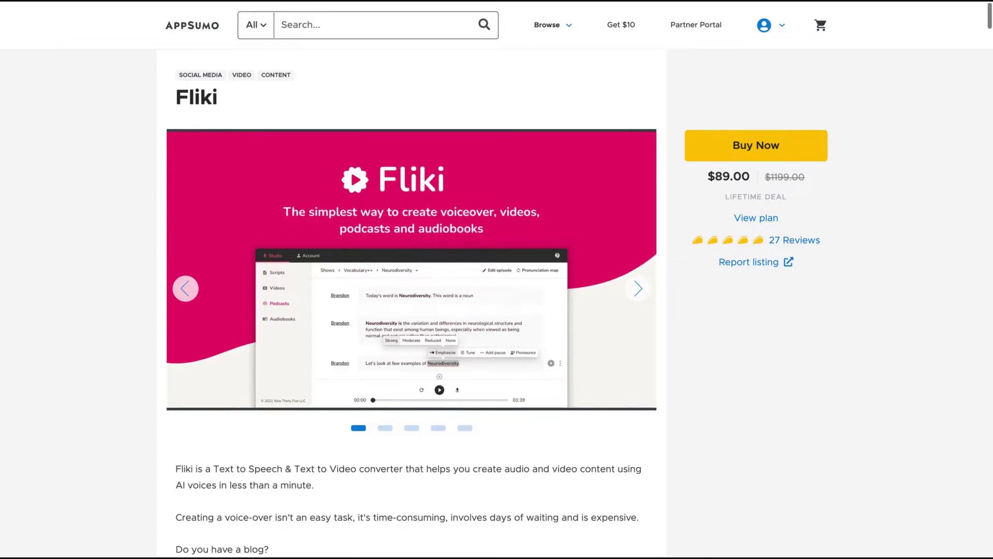
pyautogui.scroll(-1, 497, 303)
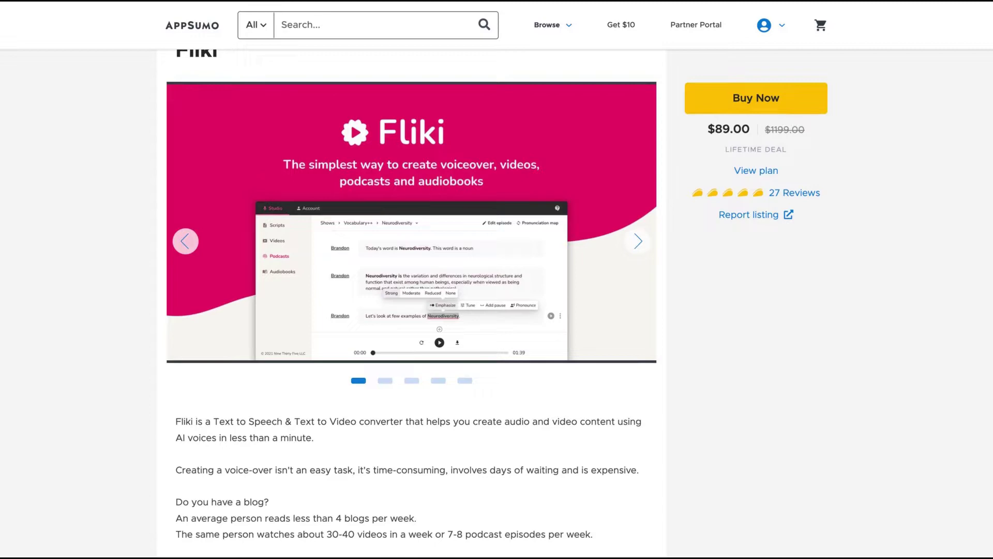
pyautogui.scroll(-1, 497, 303)
pyautogui.scroll(-2, 496, 304)
pyautogui.scroll(-8, 497, 302)
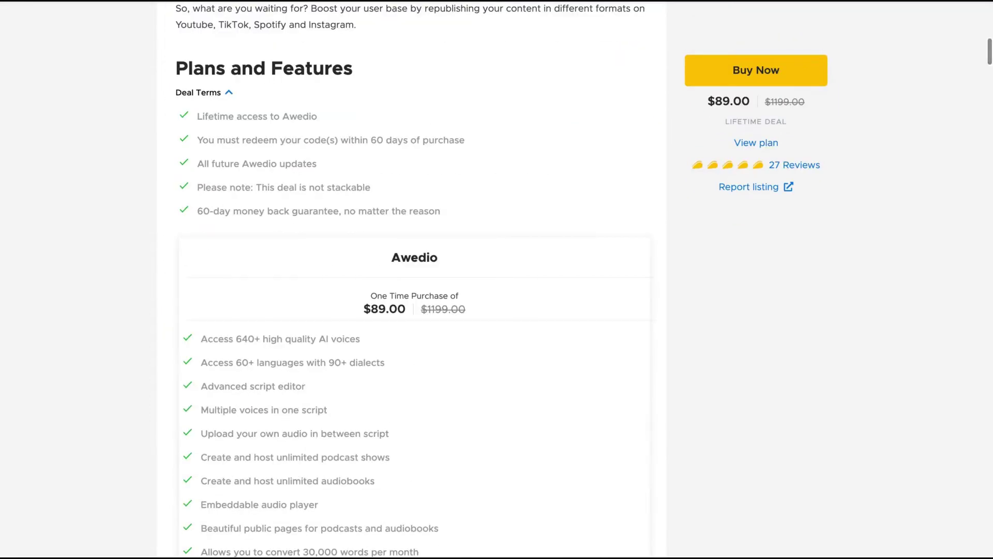
pyautogui.scroll(-3, 497, 304)
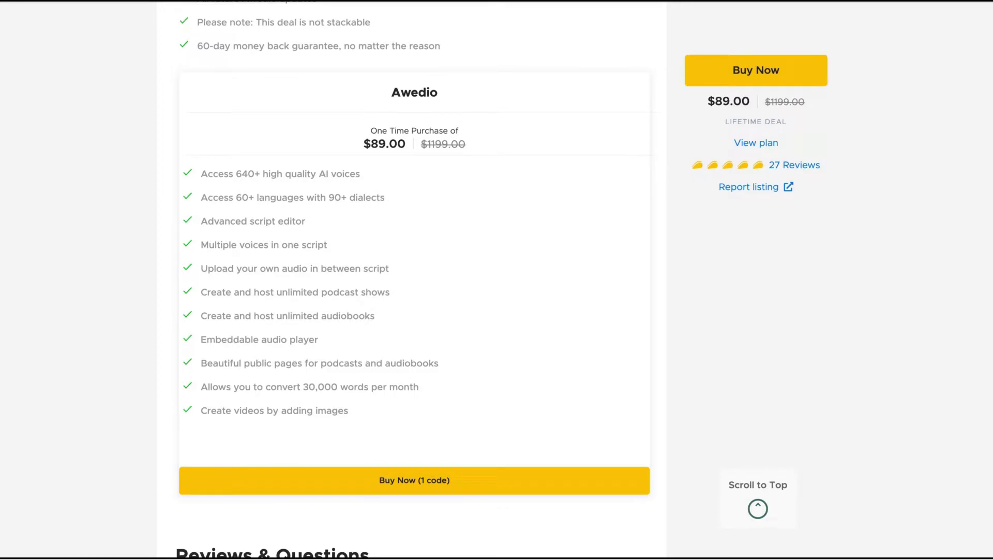
pyautogui.scroll(1, 497, 279)
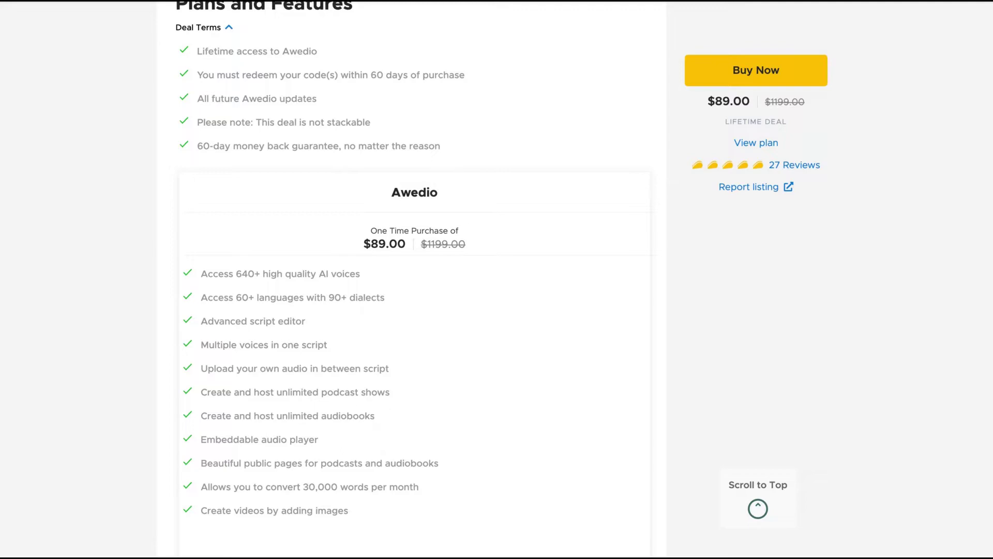
pyautogui.scroll(10, 412, 280)
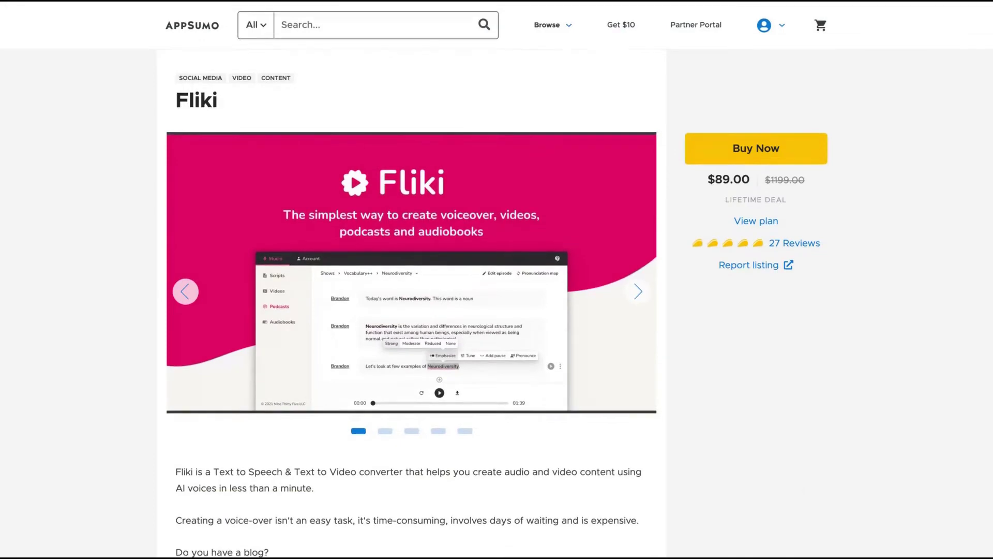
pyautogui.scroll(-5, 411, 279)
pyautogui.scroll(-5, 412, 280)
pyautogui.scroll(-1, 411, 280)
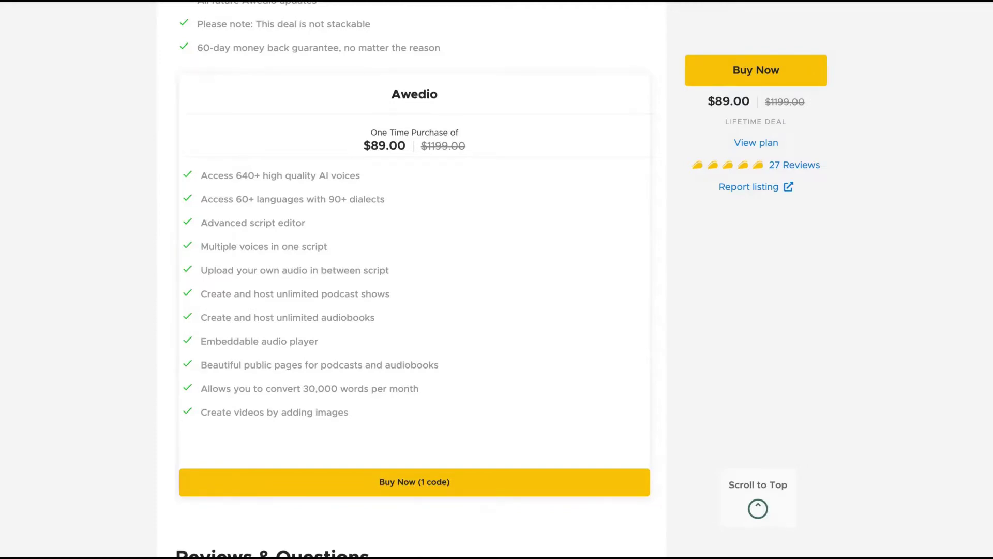
pyautogui.scroll(5, 411, 280)
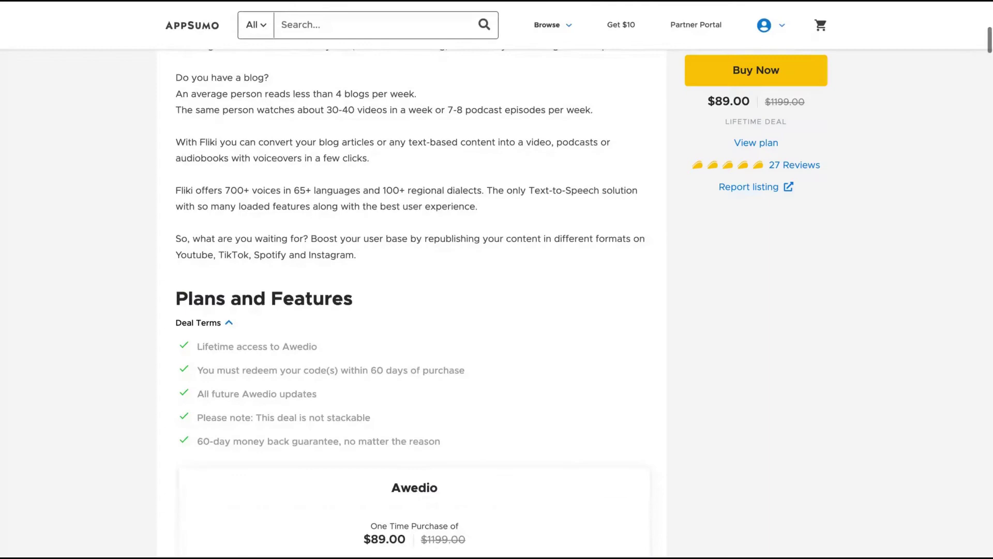
pyautogui.scroll(1, 411, 280)
pyautogui.scroll(1, 412, 295)
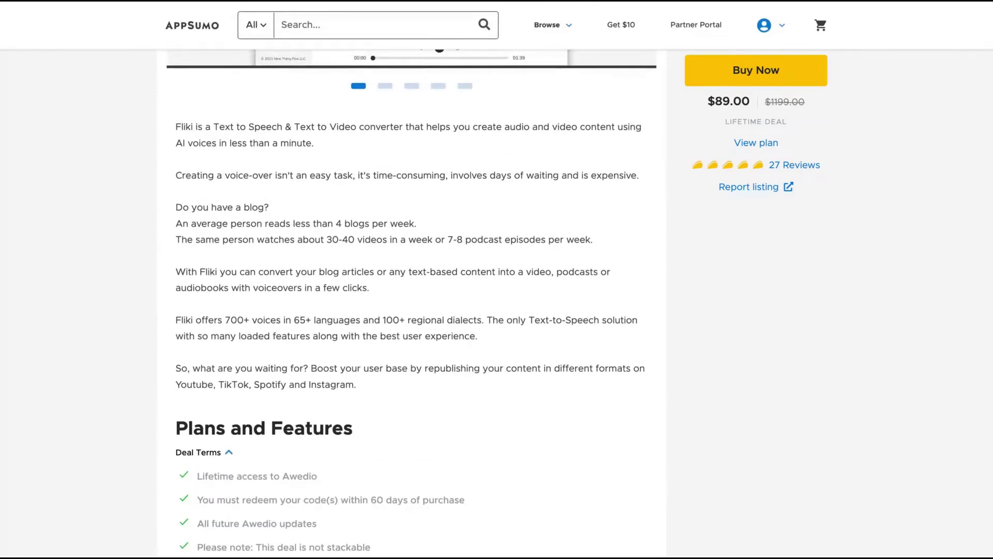
pyautogui.scroll(5, 411, 280)
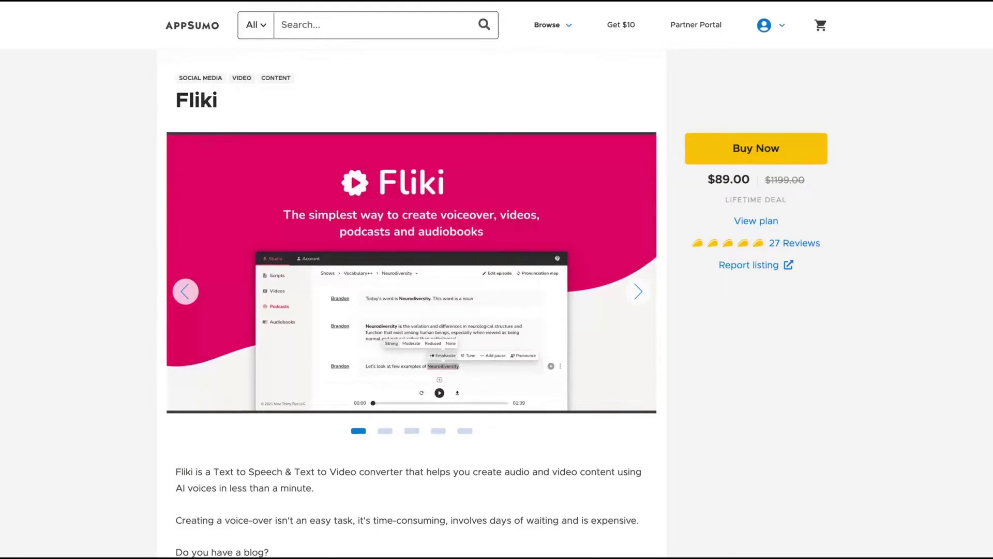
pyautogui.scroll(2, 513, 332)
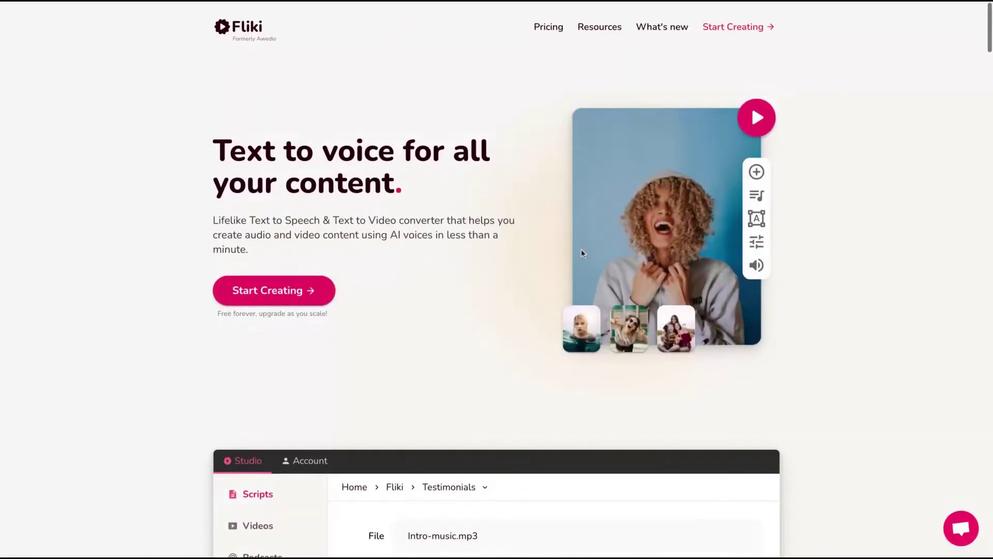
# Open Fliki Studio and check the empty Videos and Podcasts sections.
pyautogui.click(734, 30)
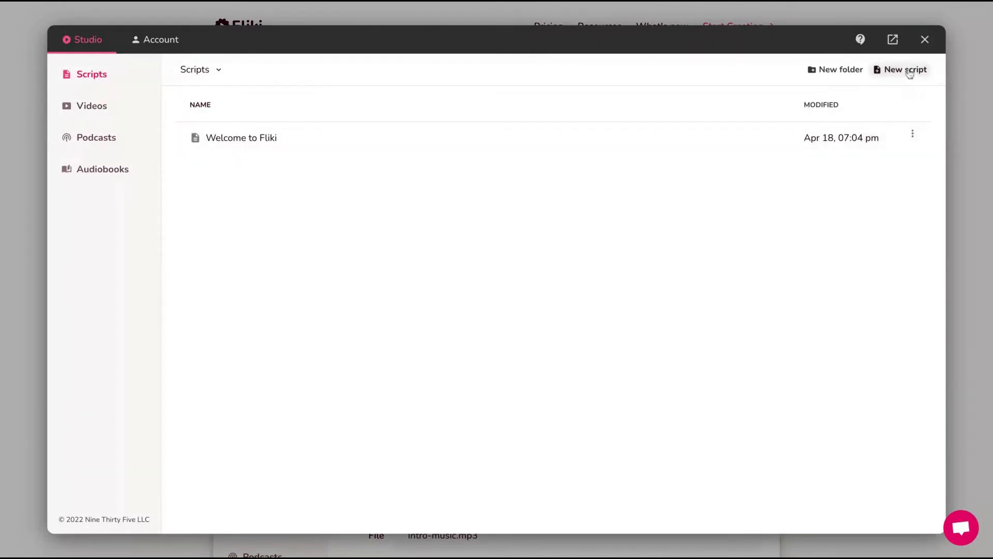
pyautogui.click(89, 108)
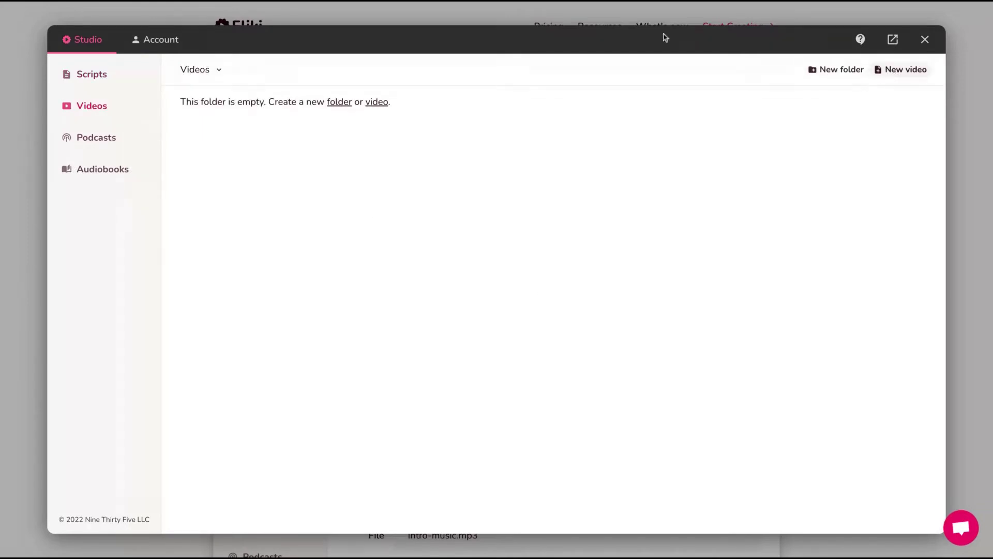
pyautogui.click(97, 139)
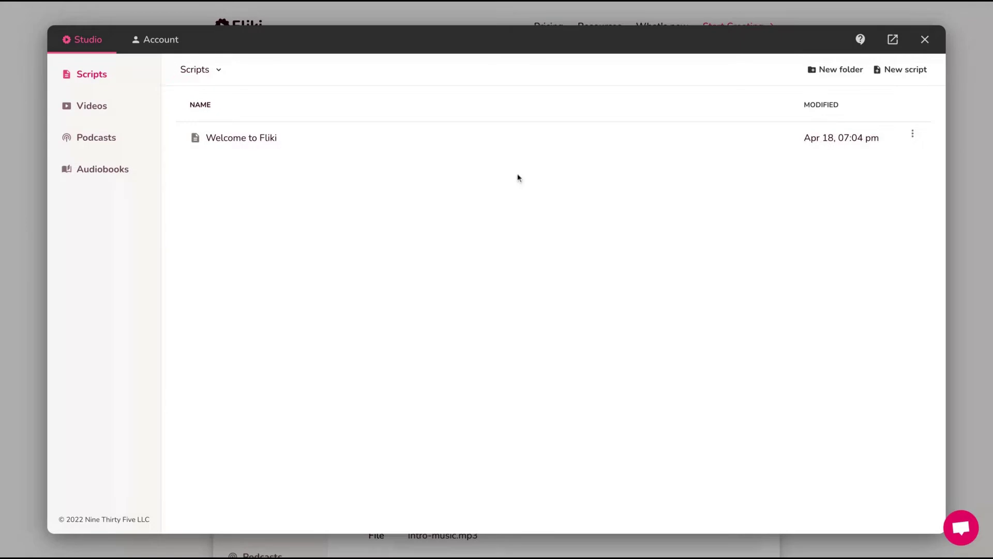
# Create the AppSumo script, paste the five-paragraph description, and correct the opening word to 'Fliki'.
pyautogui.click(894, 71)
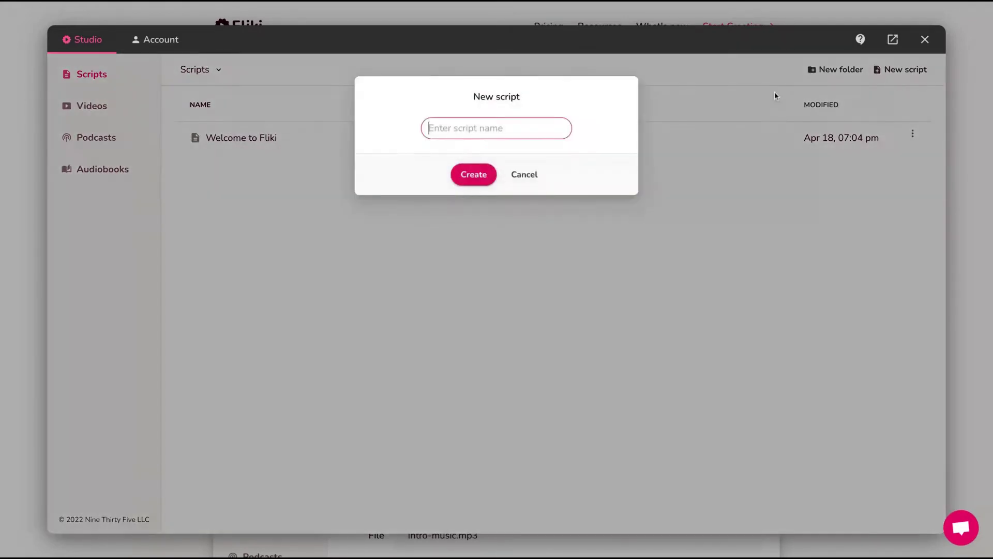
pyautogui.write('AppSumo')
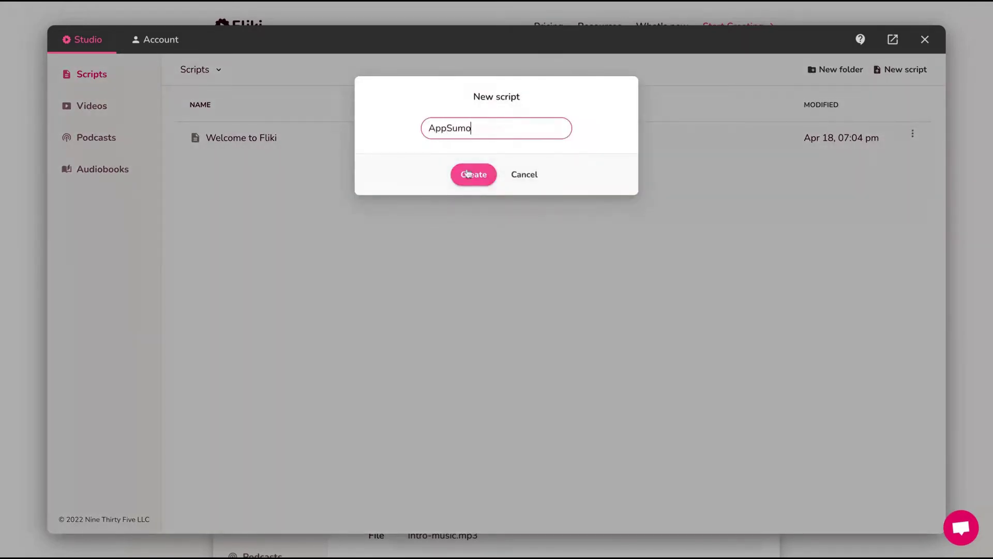
pyautogui.click(468, 180)
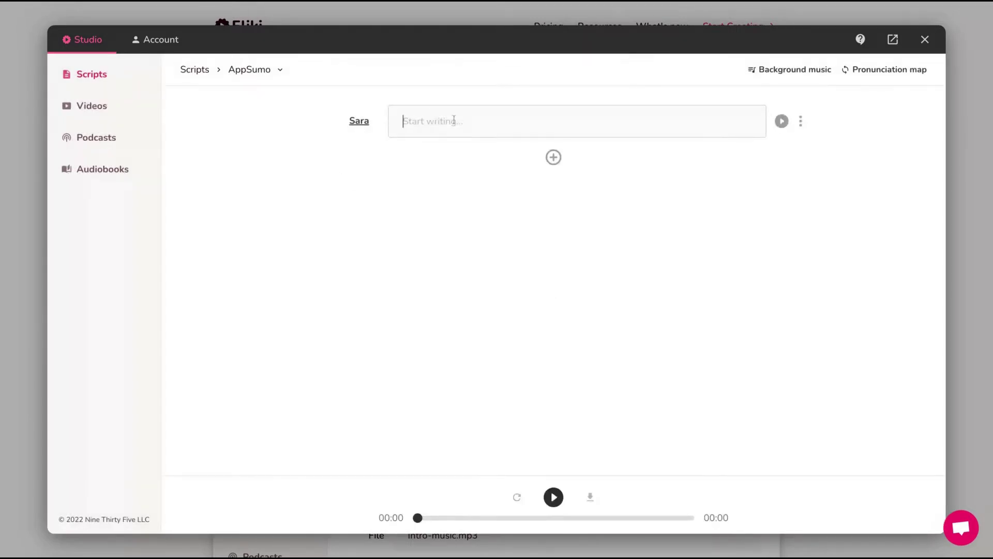
pyautogui.write("liki is a Text to Speech & Text to Video converter that helps you create audio and video content using AI voices in less than a minute. Creating a voice-over isn't an easy task, it's time-consuming, involves days of waiting and is expensive. Do you have a blog? An average person reads less than 4 blogs per week. The same person watches about 30-40 videos in a week or 7-8 podcast episodes per week.")
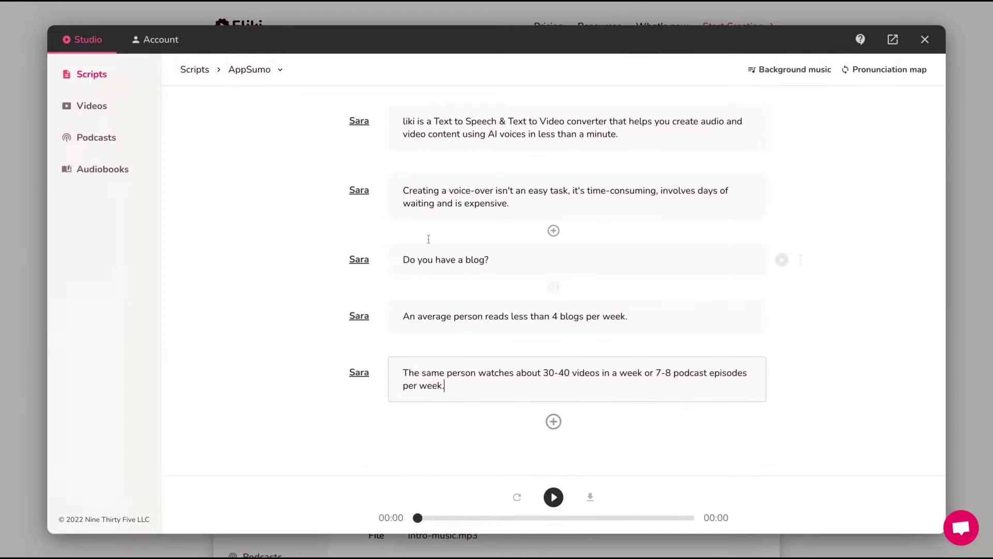
pyautogui.moveTo(577, 127)
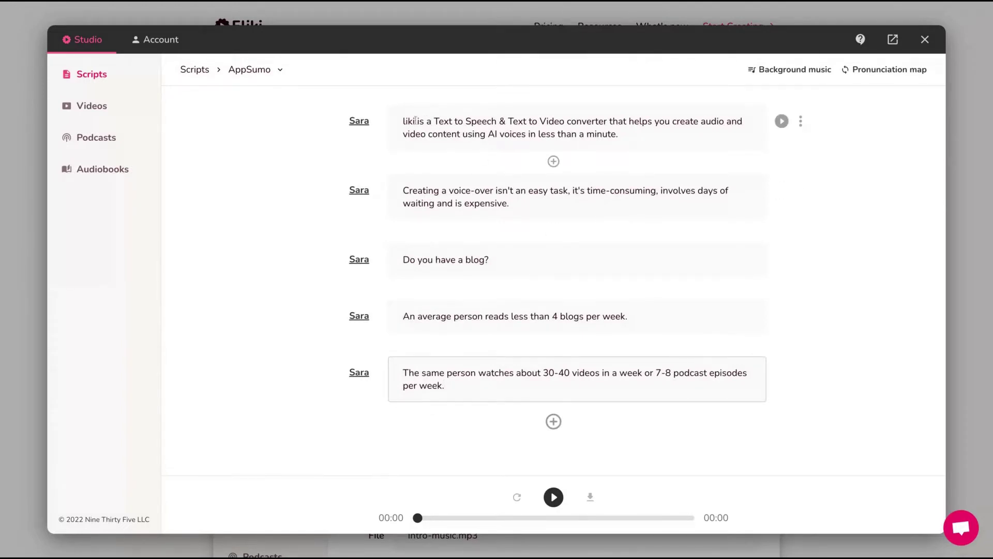
pyautogui.click(535, 123)
pyautogui.press('Home')
pyautogui.write('F')
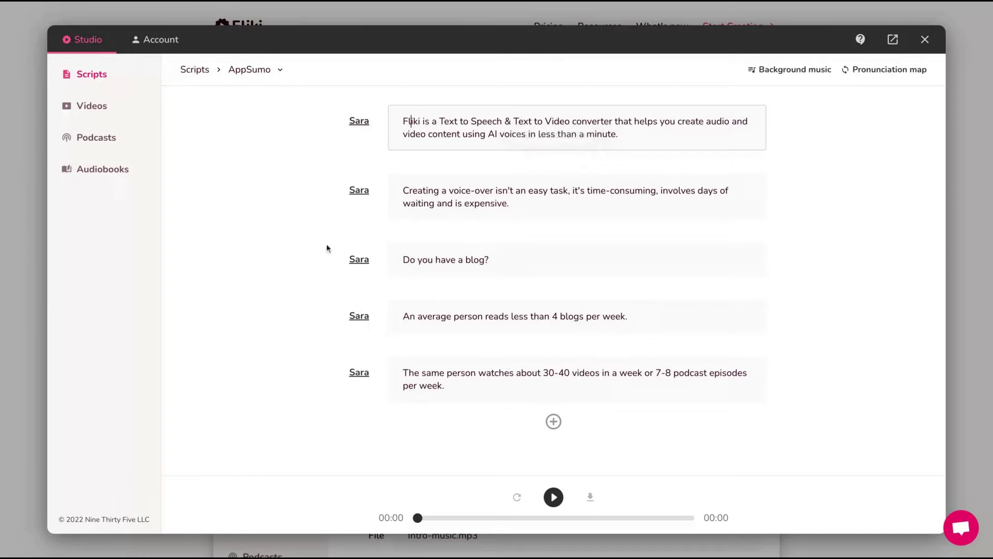
# Browse Portuguese, Spanish and US English voices, preview Monica, and apply Sara to all lines.
pyautogui.click(360, 123)
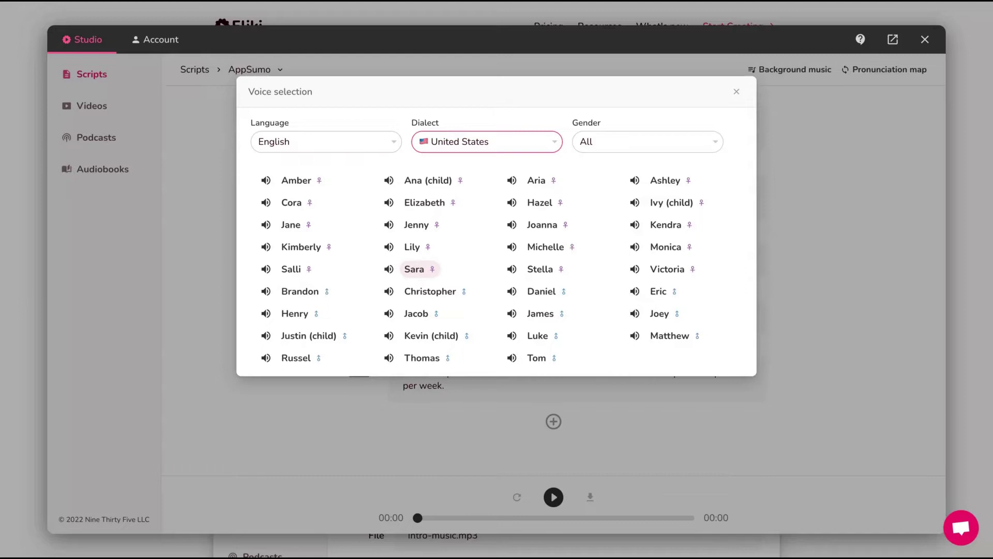
pyautogui.click(375, 149)
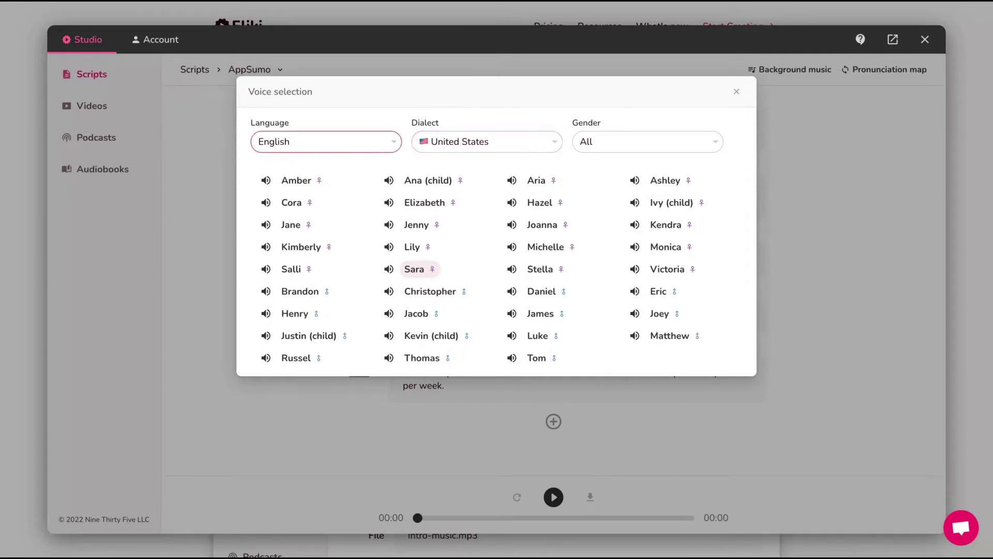
pyautogui.write('Portuguese')
pyautogui.click(516, 142)
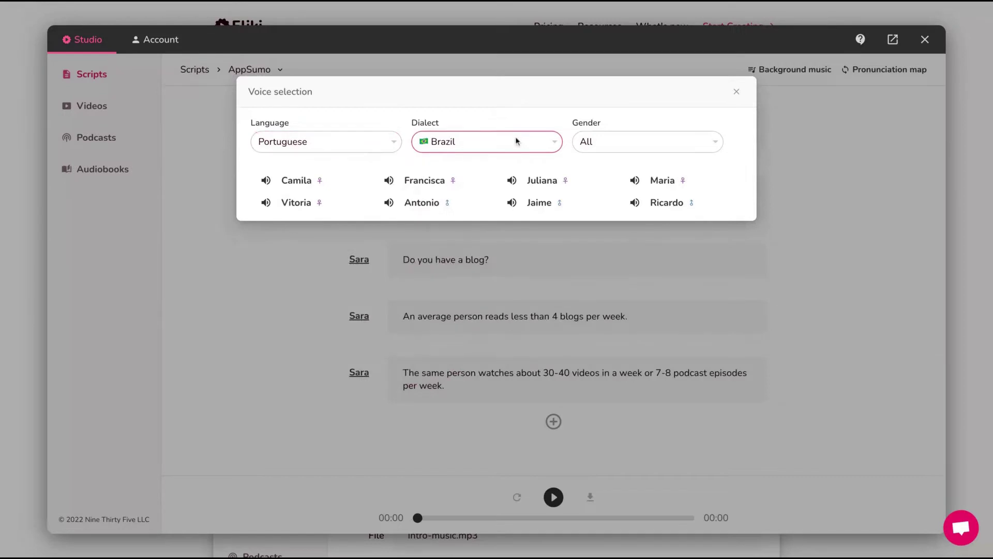
pyautogui.click(337, 148)
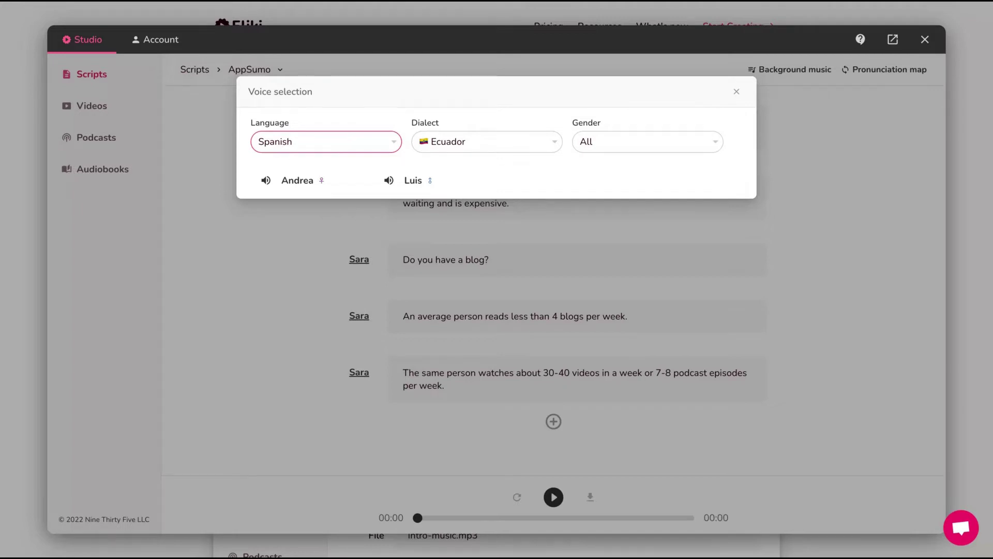
pyautogui.press('e')
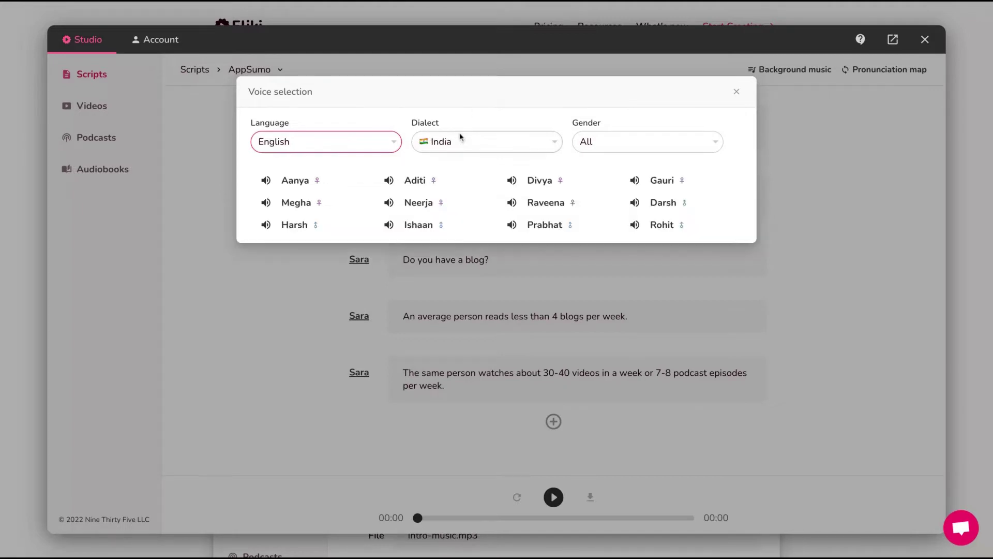
pyautogui.click(571, 262)
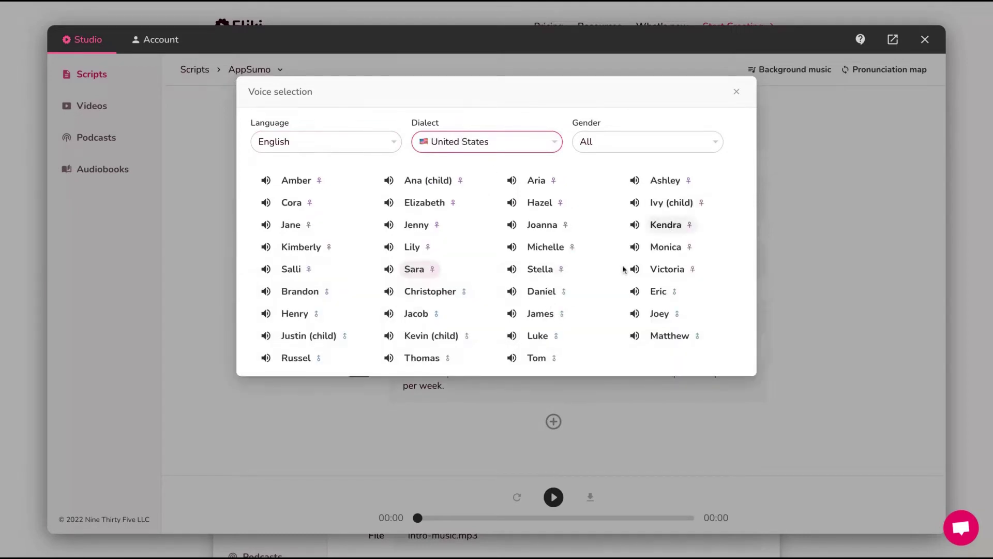
pyautogui.click(636, 247)
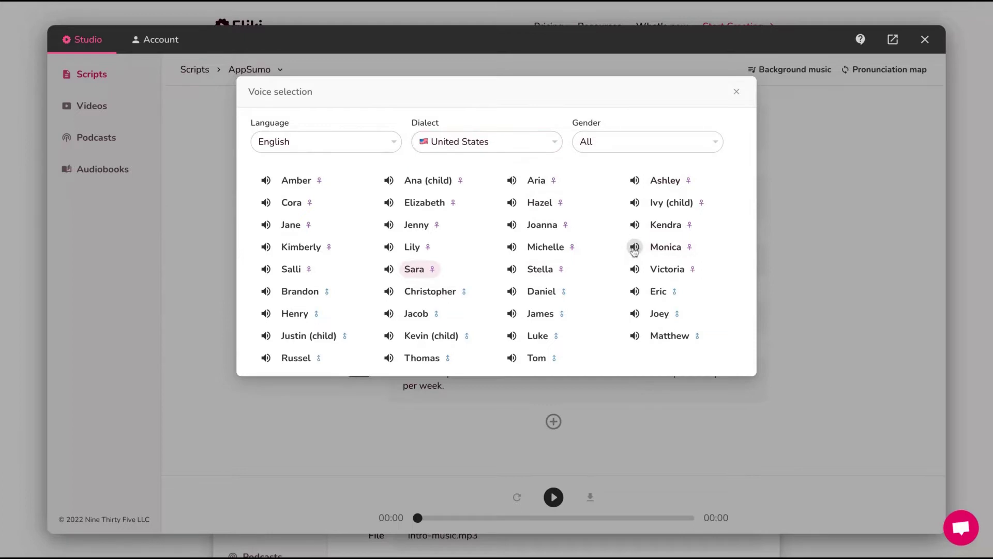
pyautogui.click(389, 268)
pyautogui.click(426, 268)
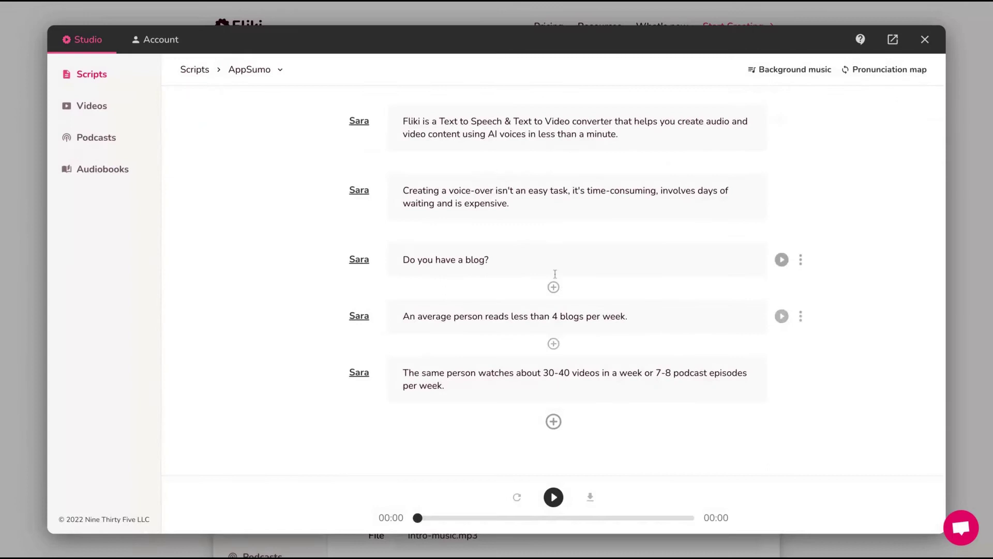
# Play the first seconds of the 28-second AppSumo voice-over, then stop it.
pyautogui.click(554, 498)
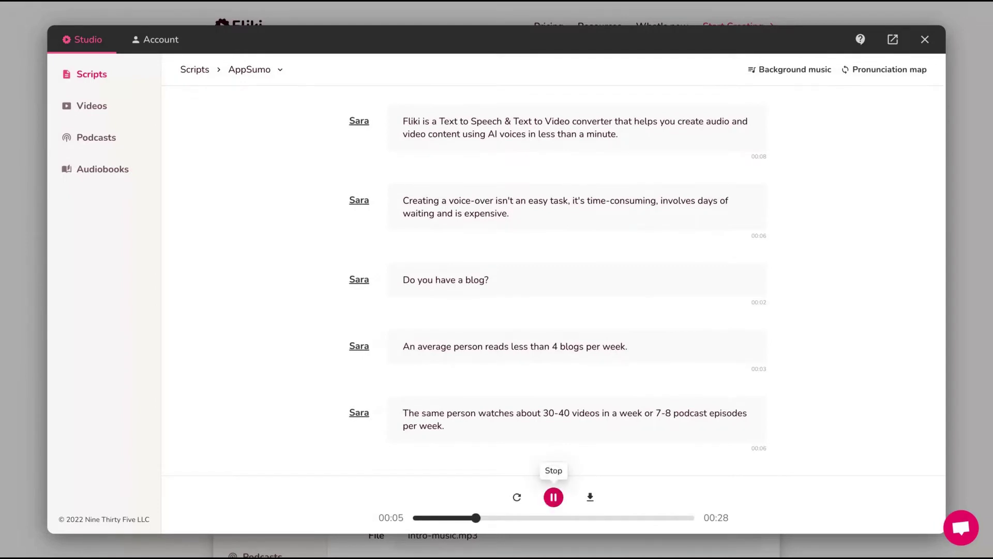
pyautogui.click(552, 499)
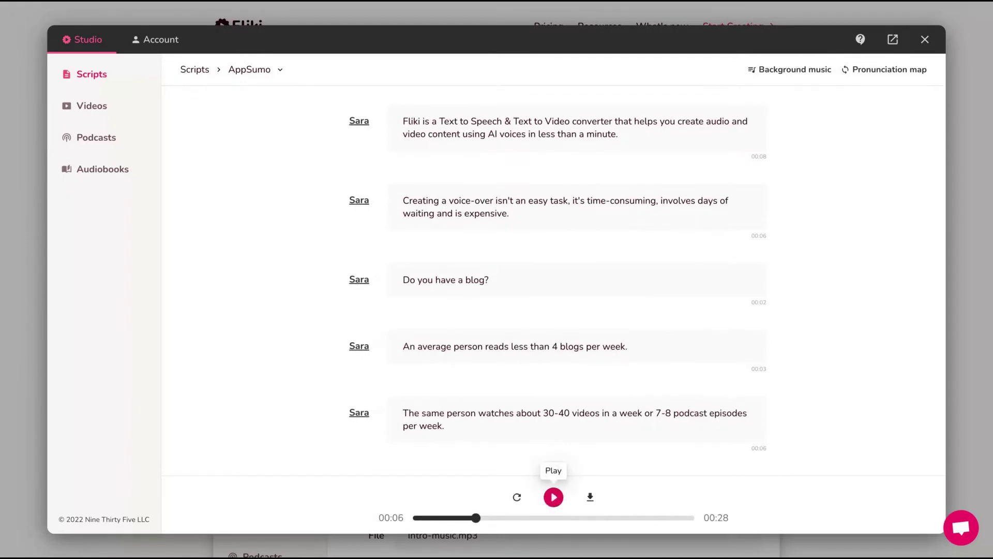
# Add the fireplace waltz background track at 15% volume, then play a few seconds of the mix.
pyautogui.click(754, 70)
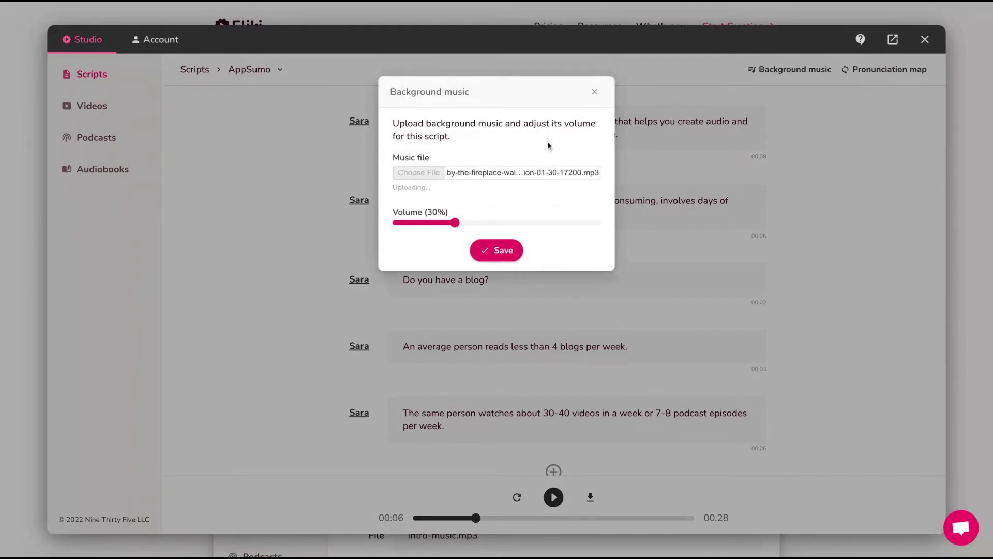
pyautogui.moveTo(455, 232); pyautogui.dragTo(416, 238)
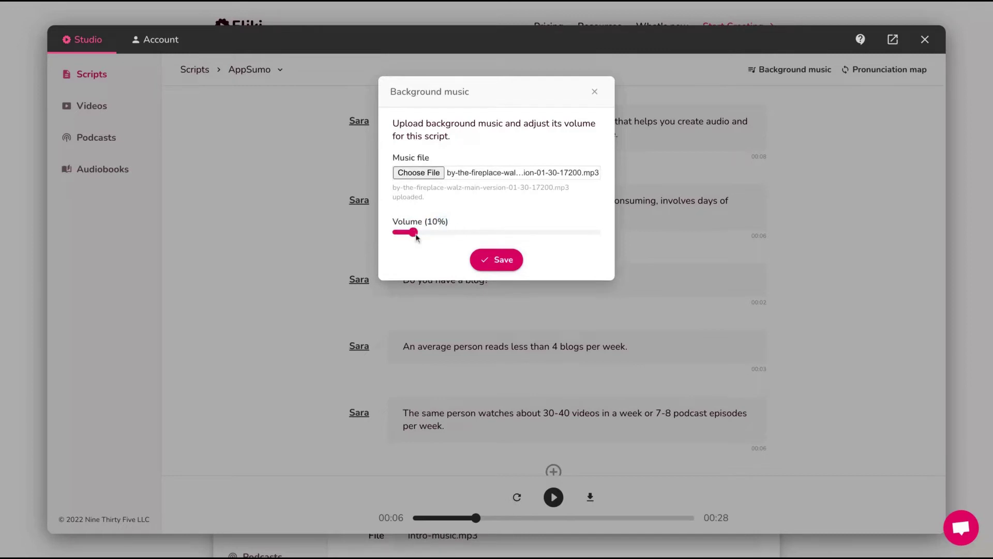
pyautogui.press('Right')
pyautogui.click(501, 259)
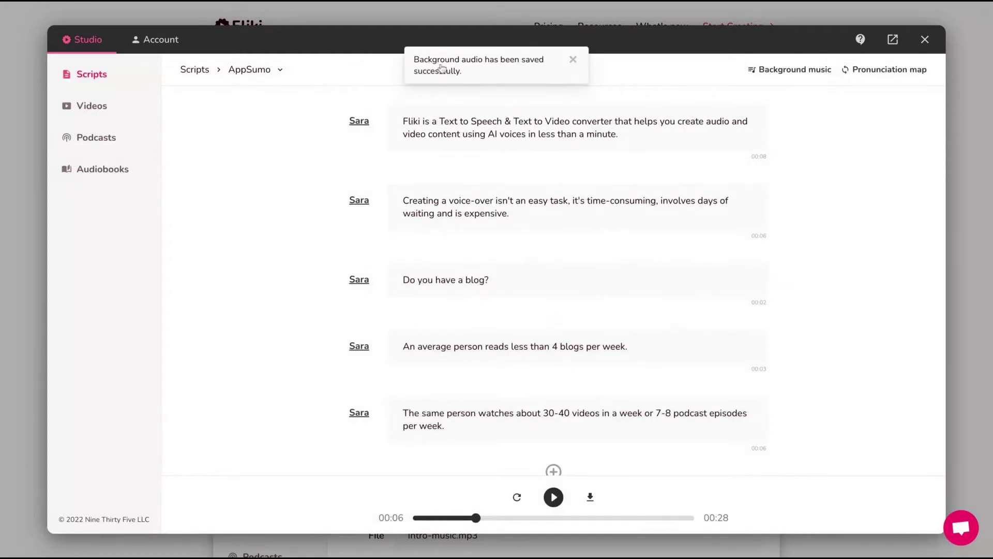
pyautogui.click(551, 502)
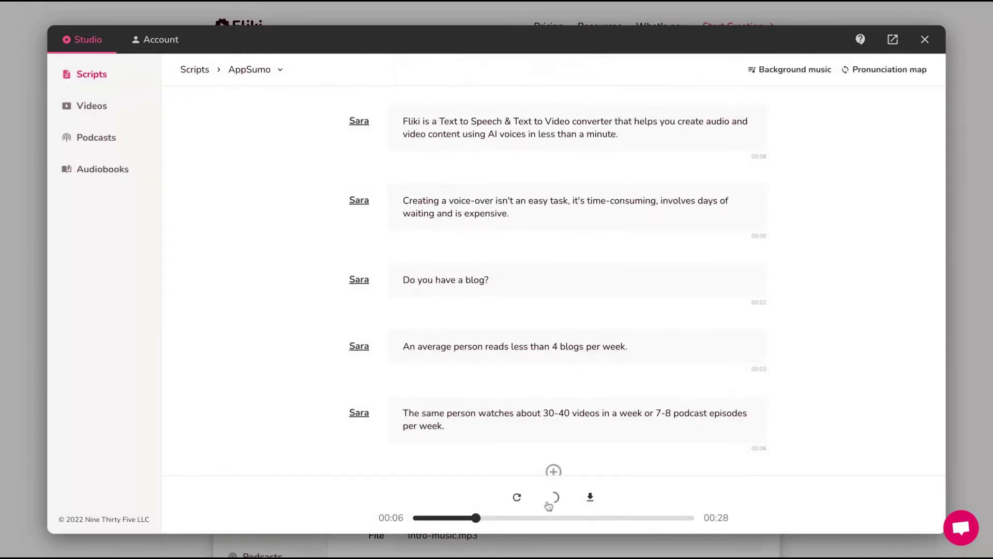
pyautogui.moveTo(626, 383)
pyautogui.scroll(-1, 641, 369)
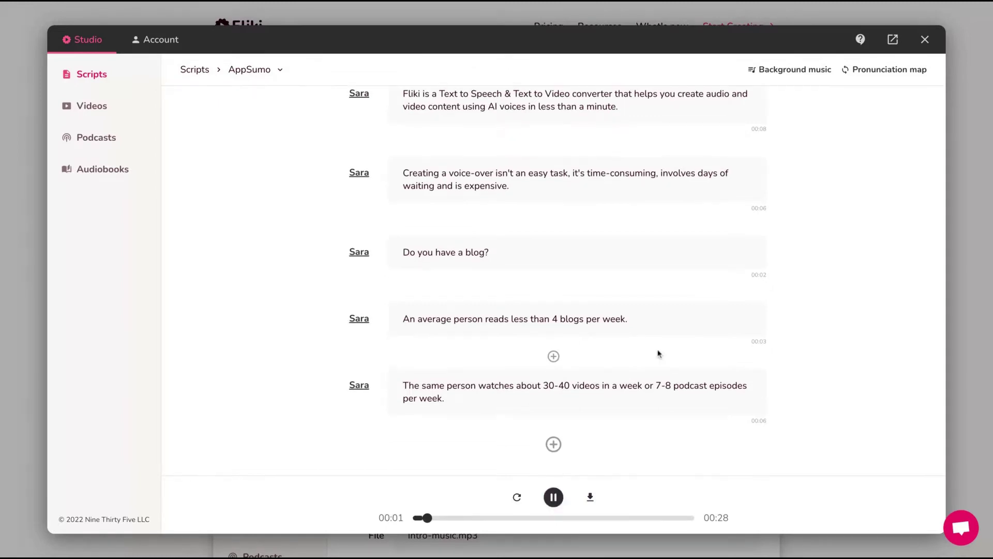
pyautogui.click(553, 498)
# Set up a portrait video 'Fliki' with fade transitions and subtitles, and open the background image picker.
pyautogui.click(99, 108)
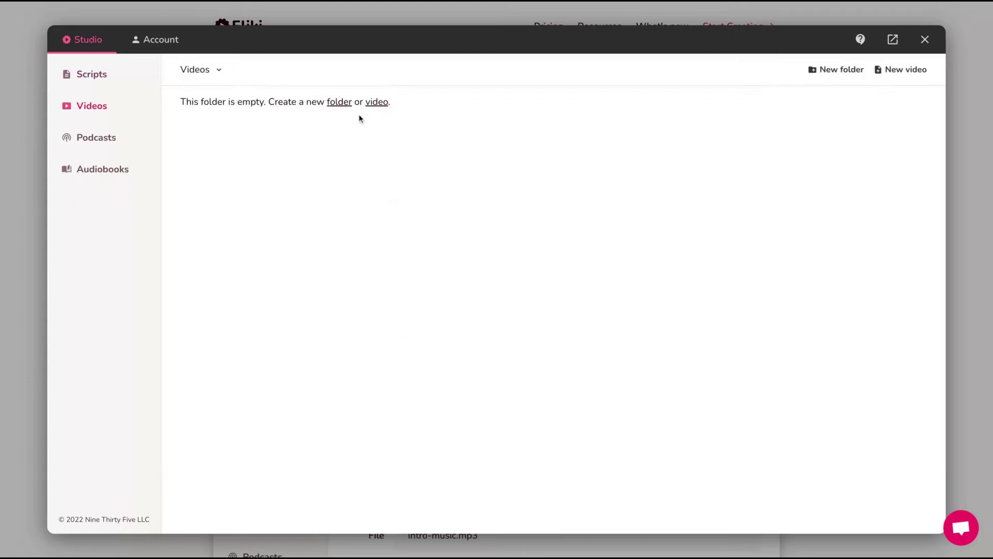
pyautogui.click(905, 72)
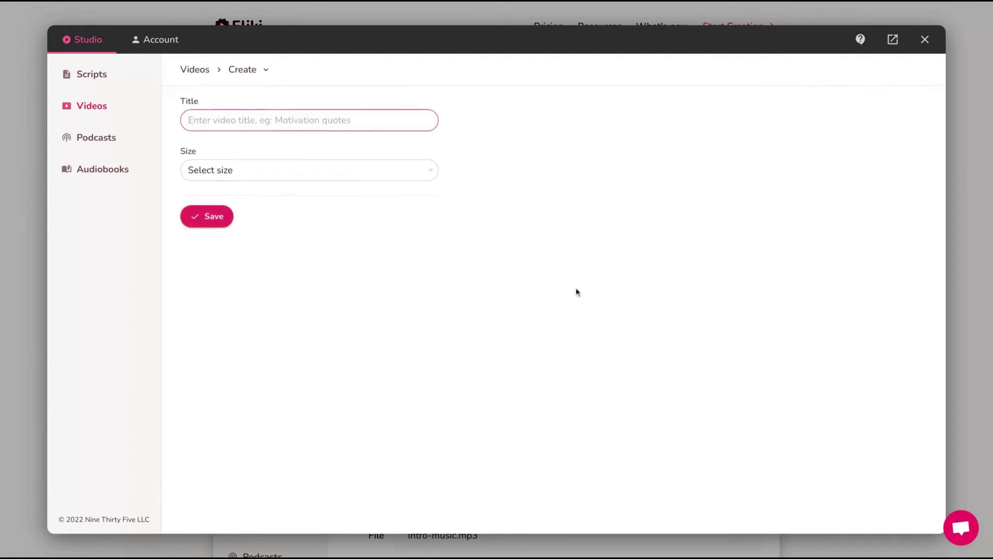
pyautogui.write('Fli')
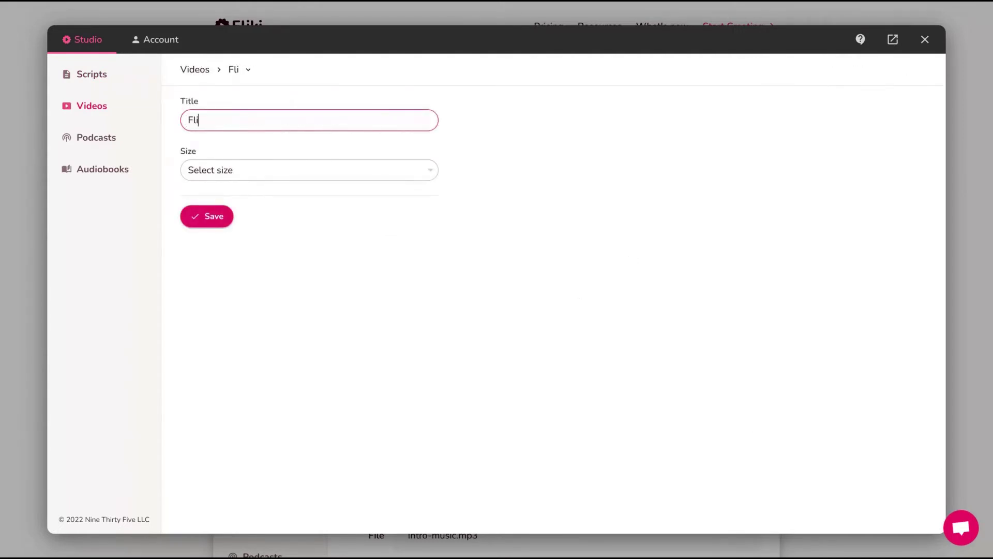
pyautogui.write('ki')
pyautogui.click(308, 172)
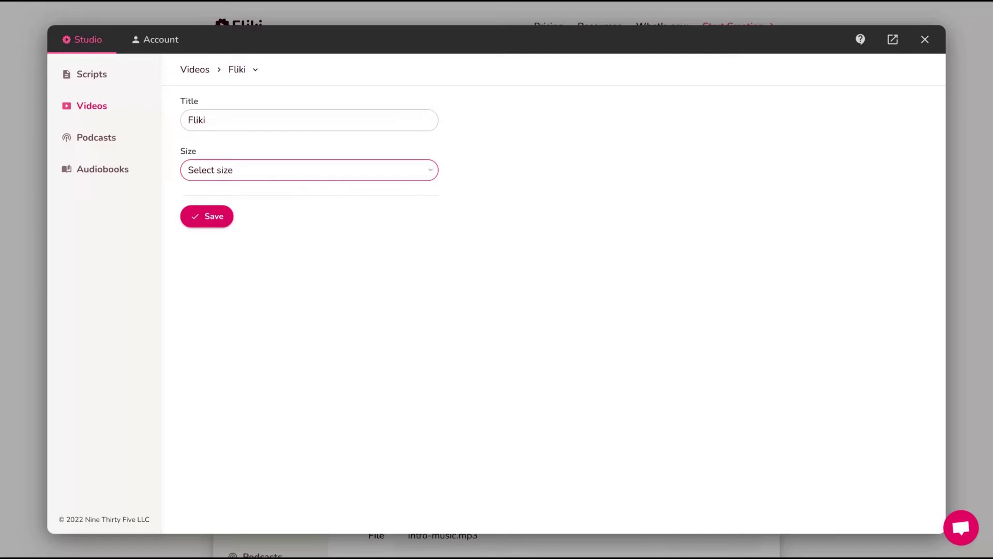
pyautogui.click(224, 225)
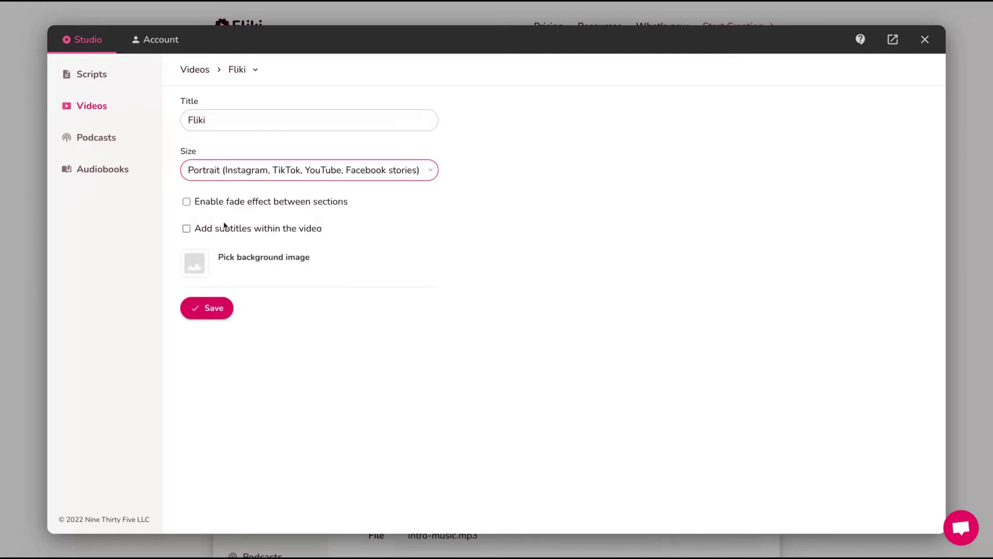
pyautogui.click(187, 203)
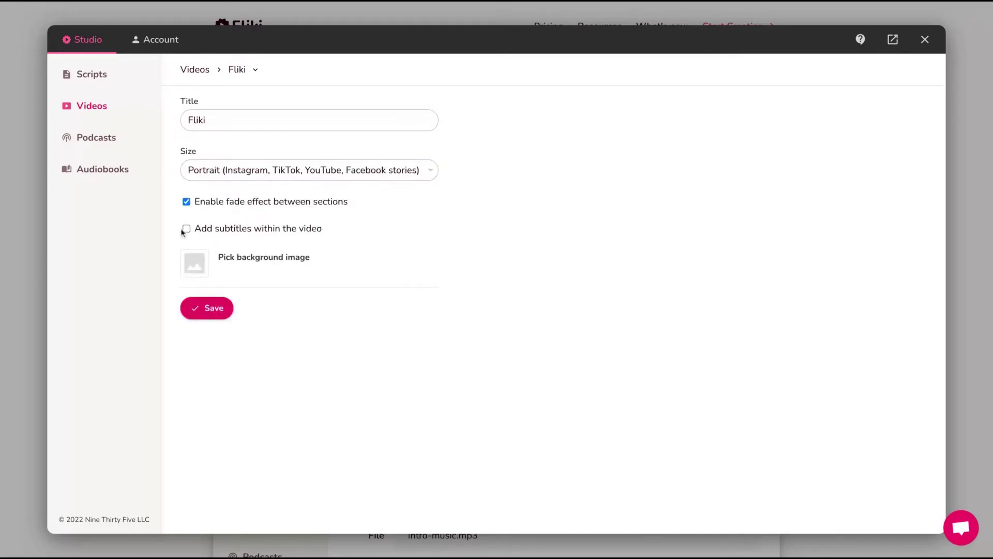
pyautogui.click(187, 229)
pyautogui.click(263, 322)
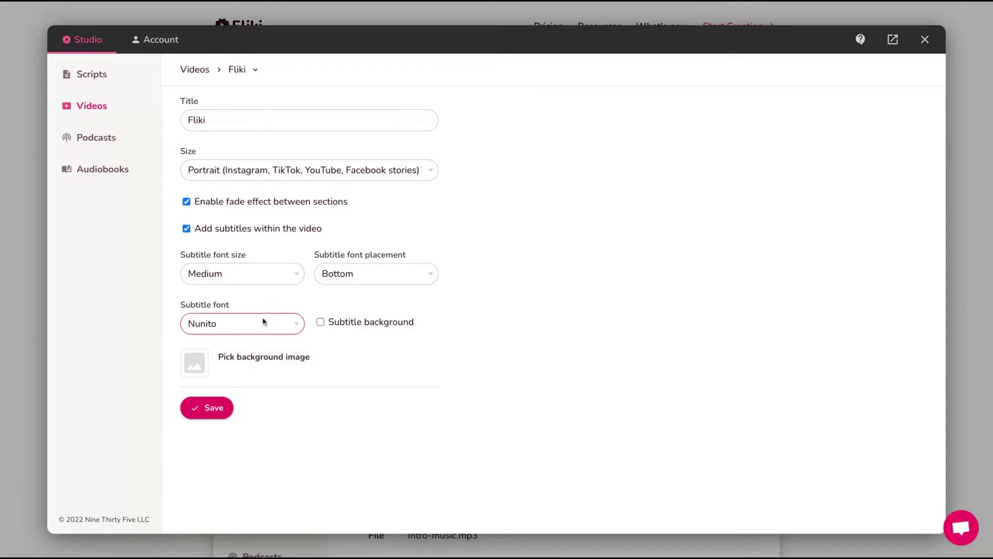
pyautogui.click(196, 362)
pyautogui.click(324, 134)
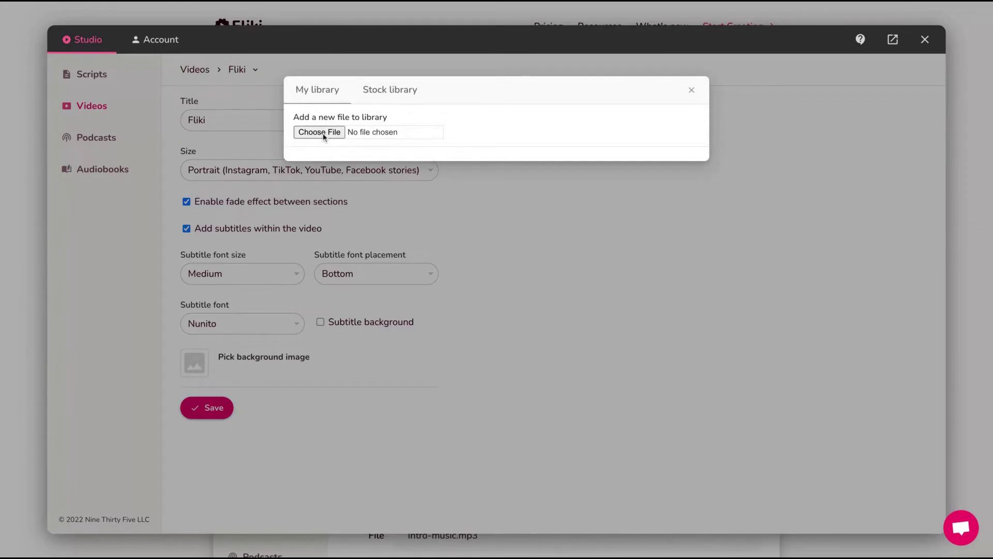
# Search the stock library for 'woman' and make the third photo the video background.
pyautogui.click(389, 91)
pyautogui.click(425, 124)
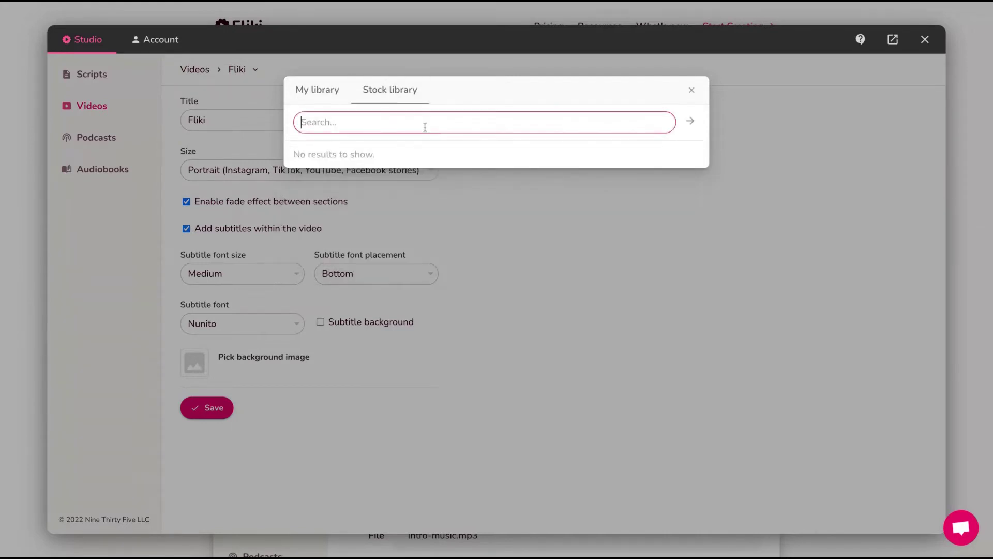
pyautogui.write('wom')
pyautogui.write('an')
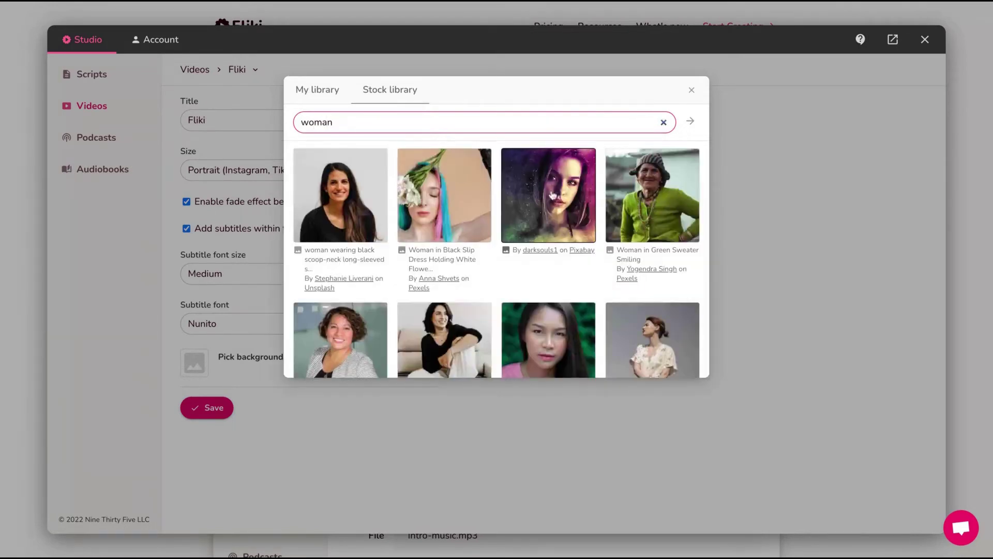
pyautogui.click(551, 194)
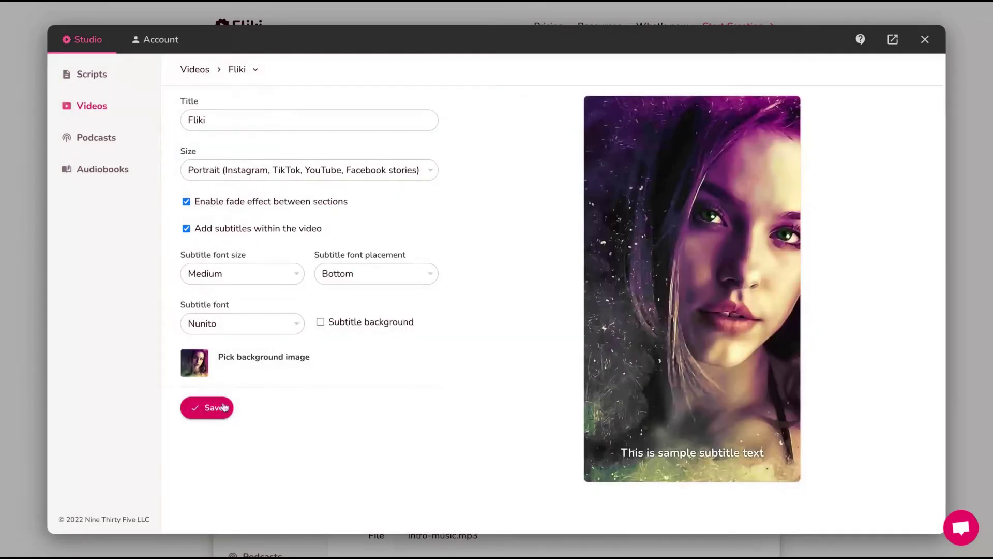
pyautogui.click(297, 361)
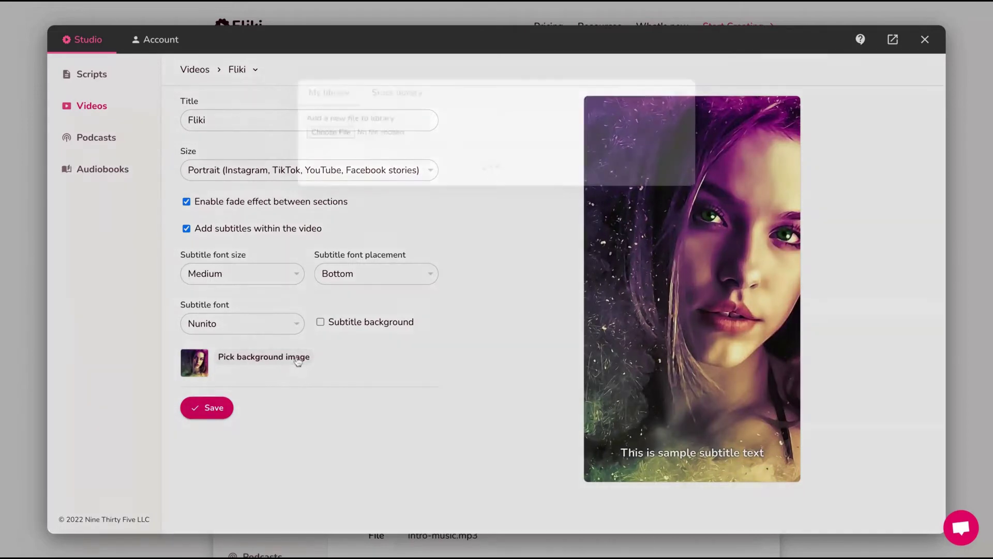
pyautogui.click(688, 90)
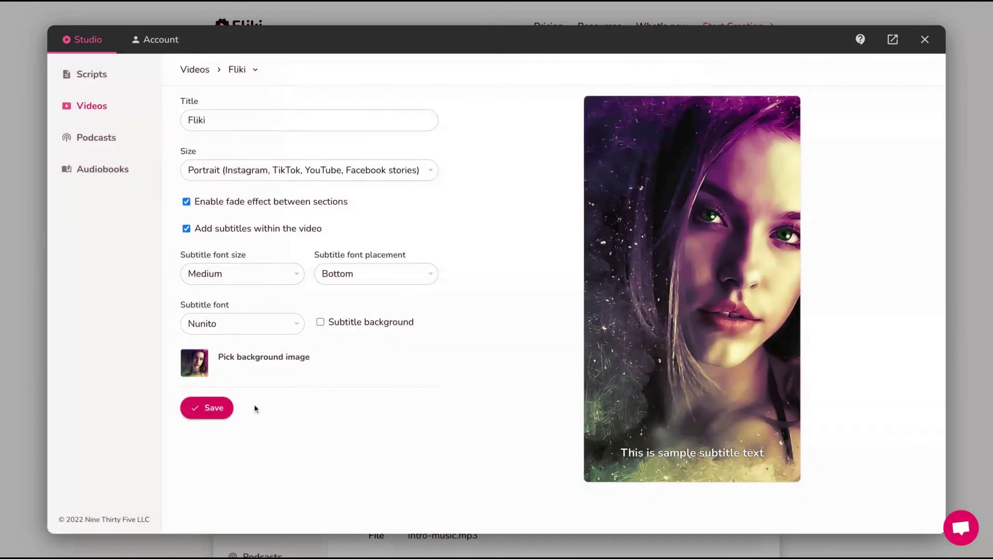
# Save the video settings, check the third paragraph's options, and play the voice-over.
pyautogui.click(215, 412)
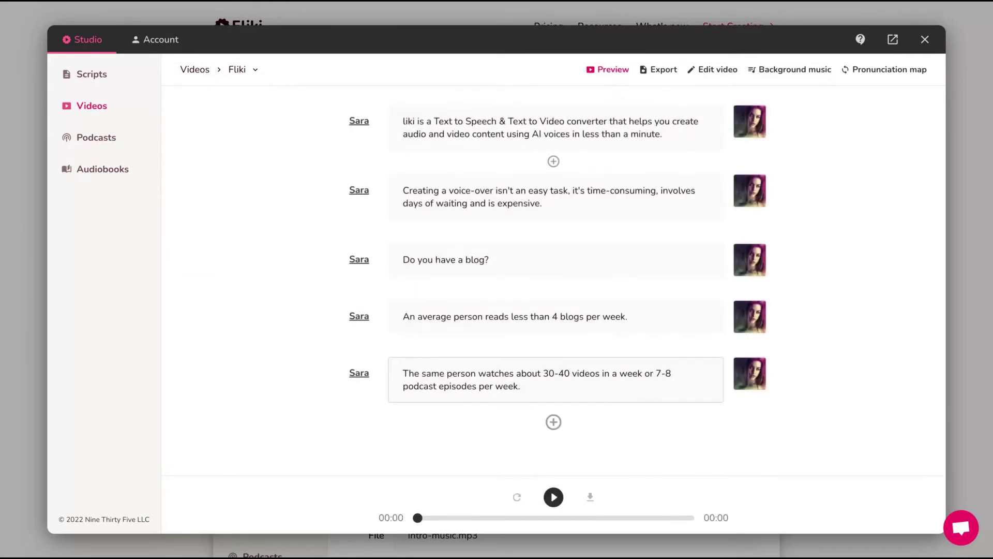
pyautogui.click(801, 260)
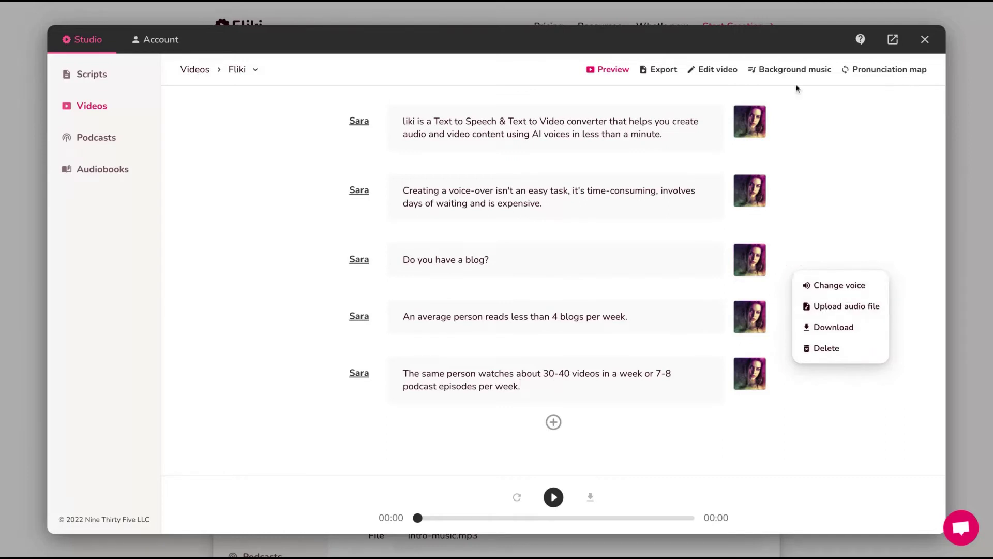
pyautogui.click(876, 125)
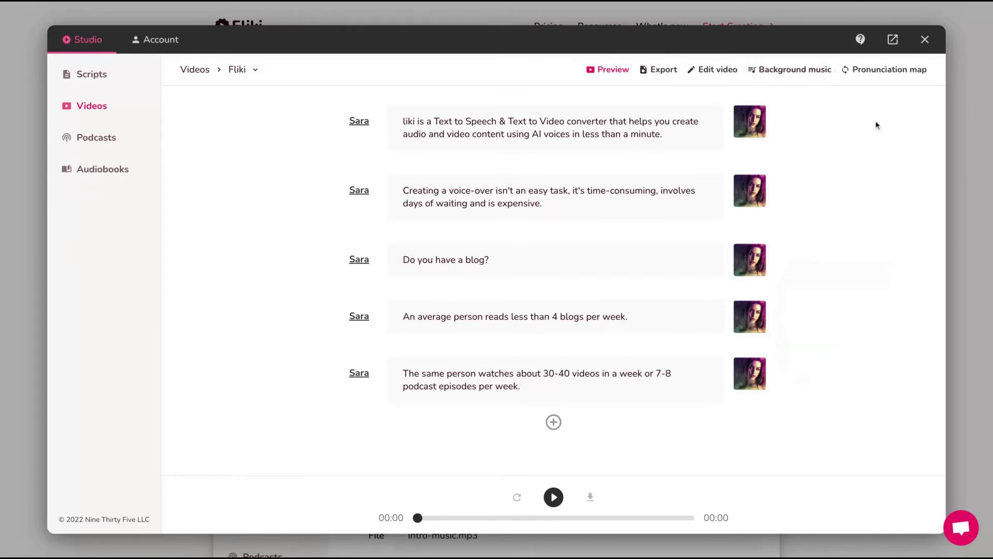
pyautogui.click(553, 500)
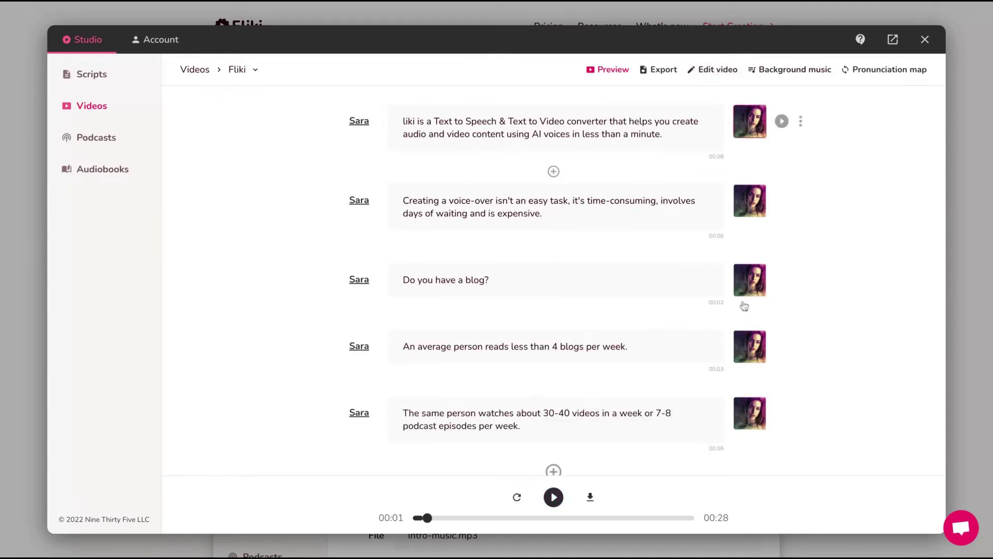
# Use 'paid link building.png' for scene four and a woman stock video for scene five.
pyautogui.click(750, 348)
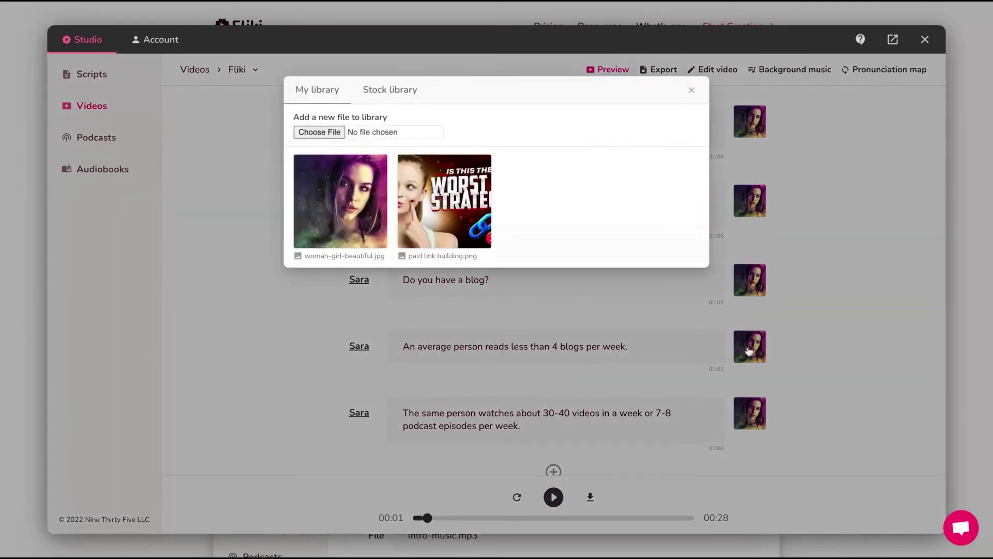
pyautogui.click(454, 194)
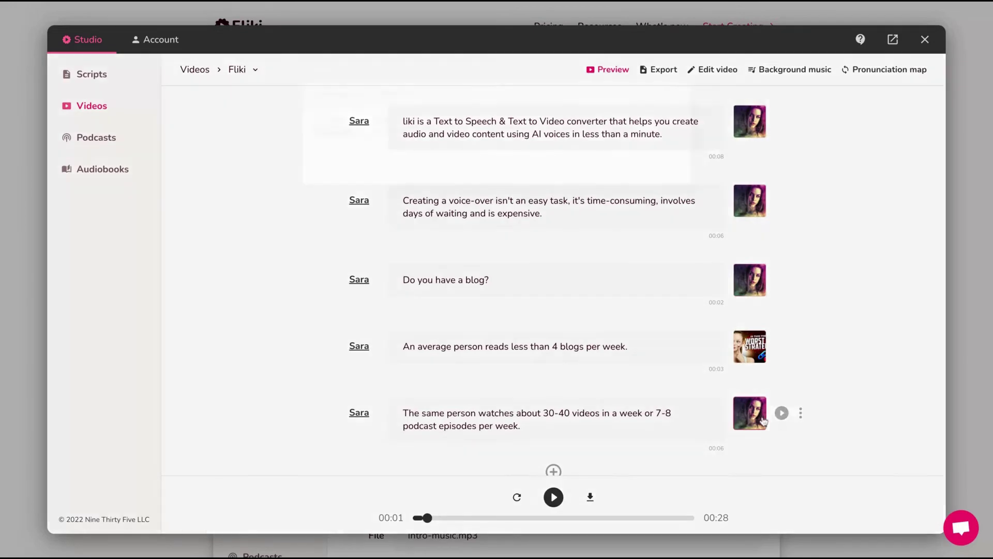
pyautogui.click(764, 419)
pyautogui.click(389, 90)
pyautogui.write('woman')
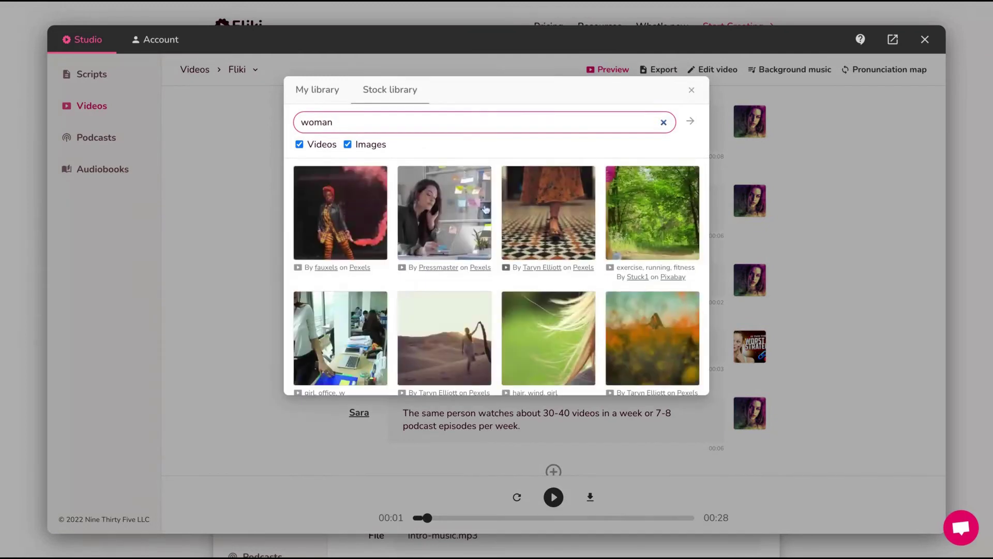
pyautogui.click(448, 207)
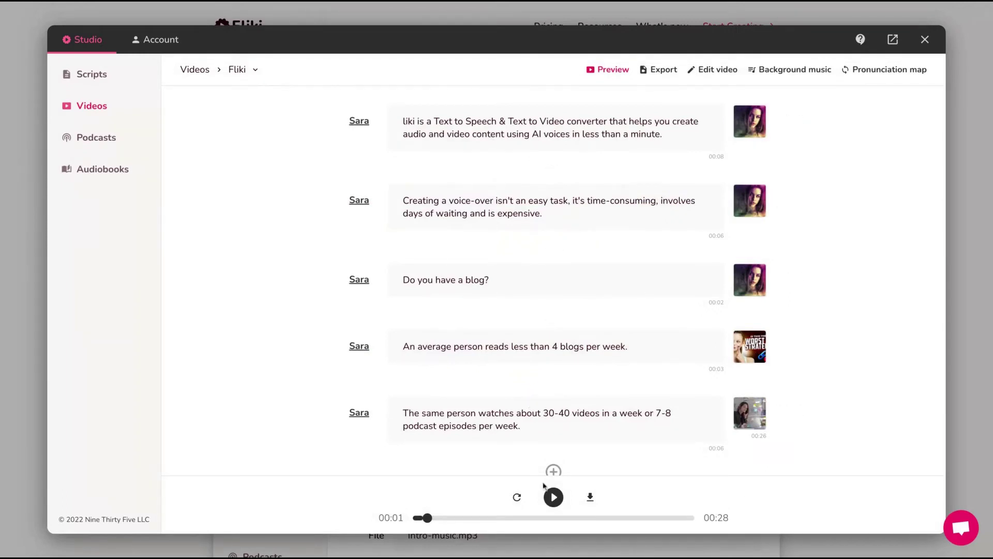
# Preview the video briefly, then start its high-resolution export.
pyautogui.click(556, 498)
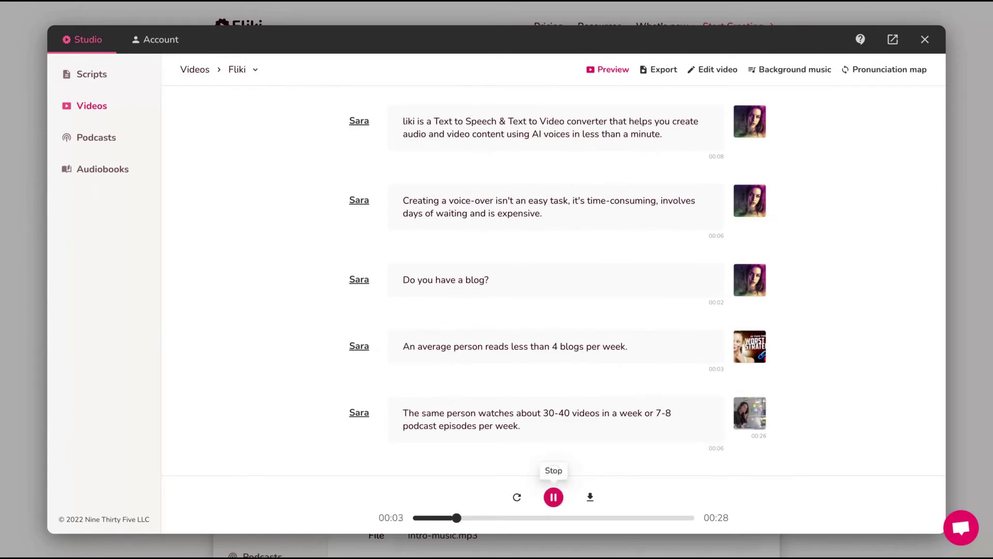
pyautogui.click(554, 497)
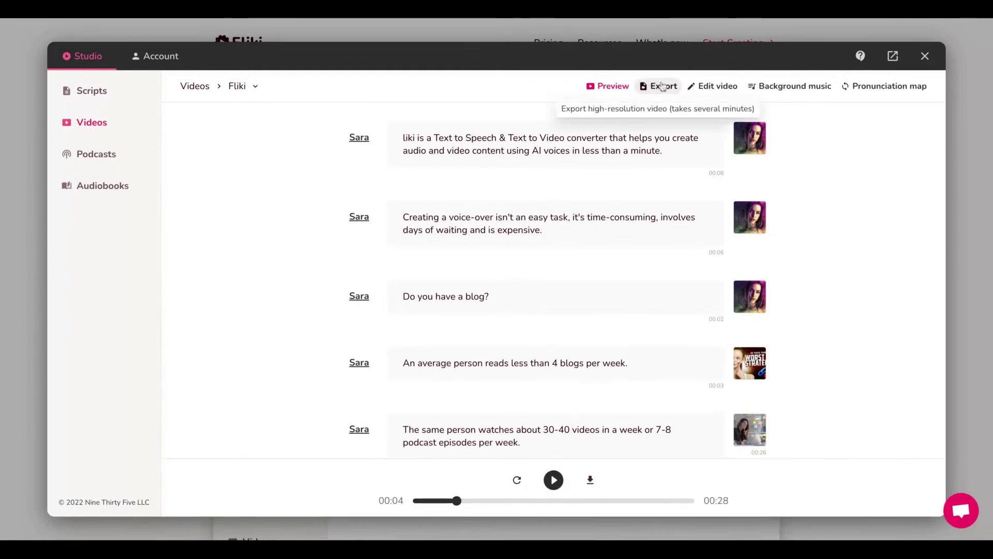
pyautogui.click(663, 88)
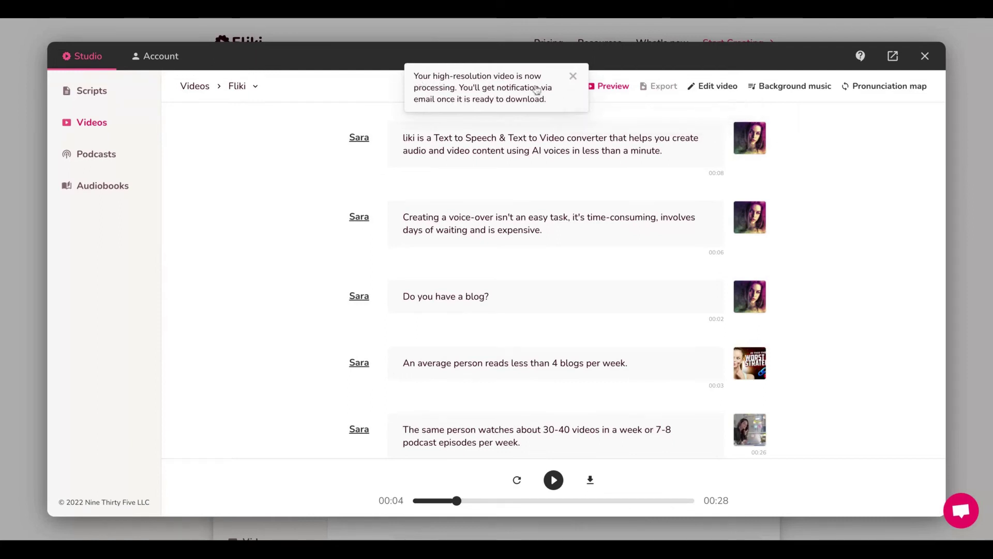
pyautogui.moveTo(729, 144)
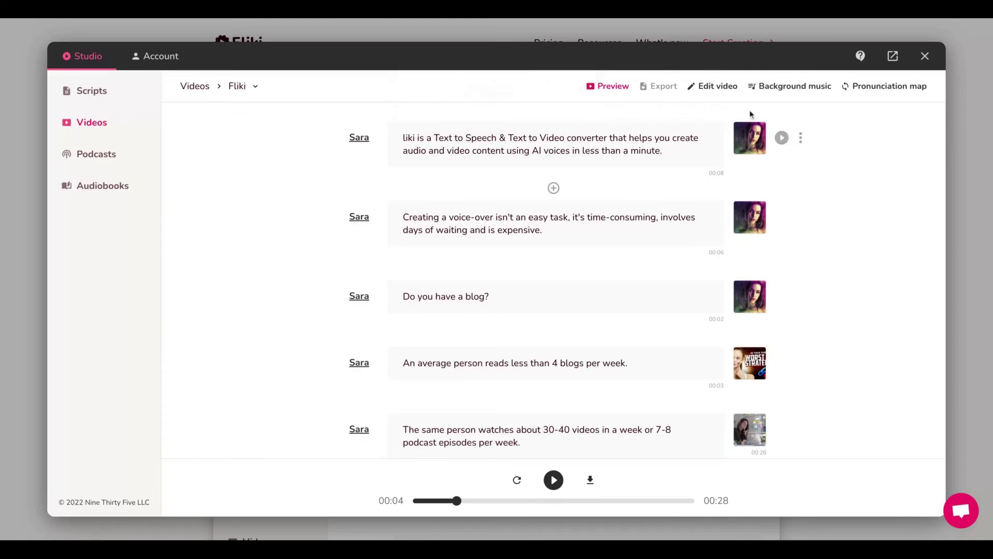
# Start a new audiobook 'Fliki' by 'AppSumo' with the pasted script as its description.
pyautogui.click(117, 188)
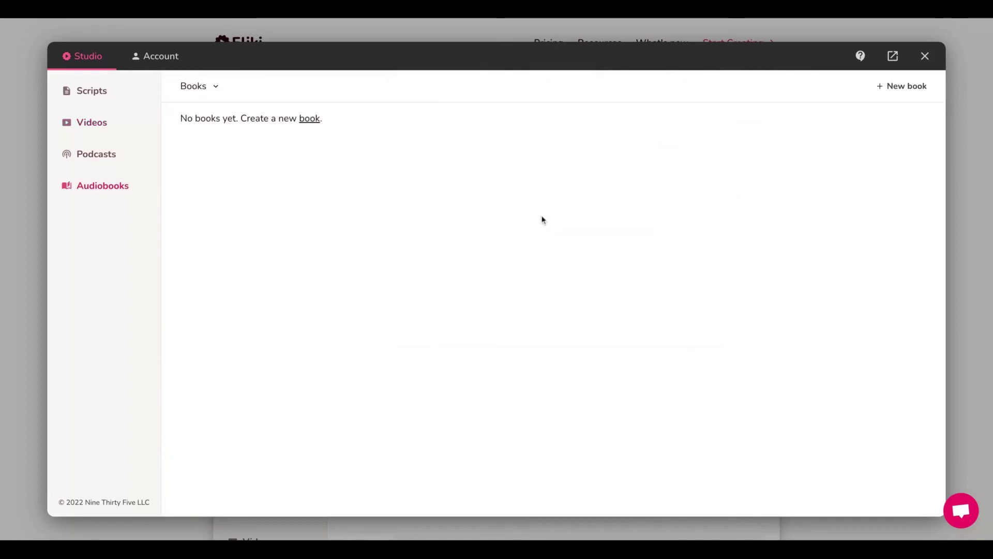
pyautogui.click(914, 89)
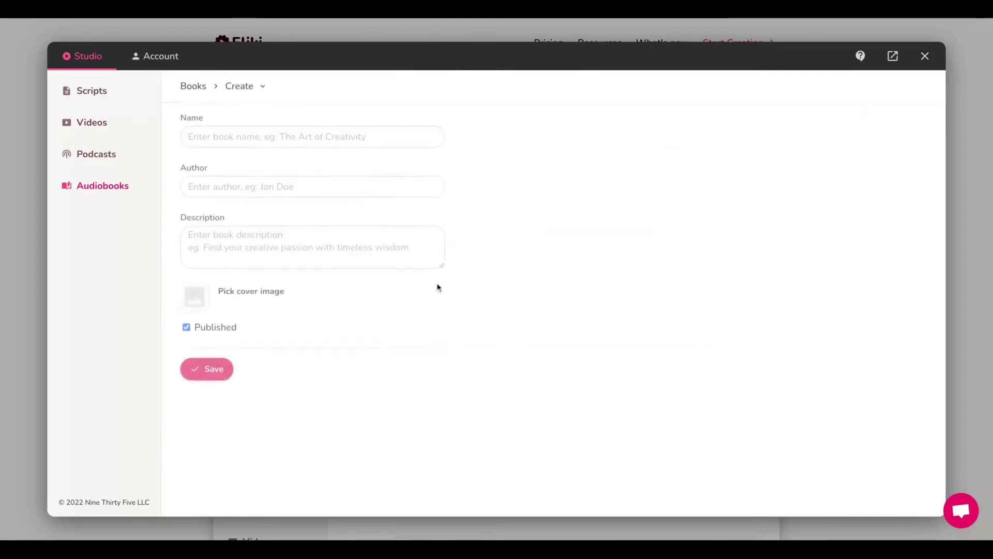
pyautogui.click(258, 140)
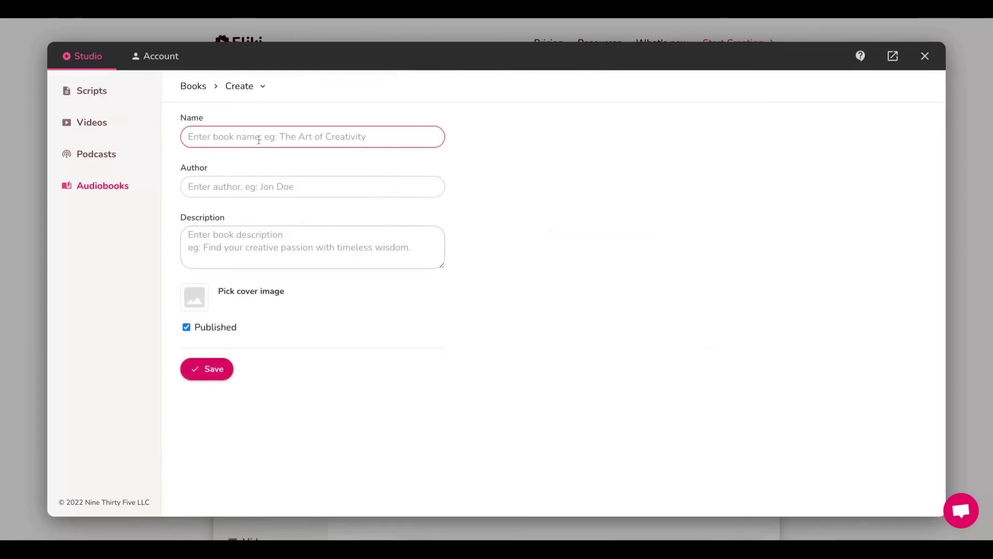
pyautogui.write('Fliki')
pyautogui.click(240, 195)
pyautogui.write('Ap')
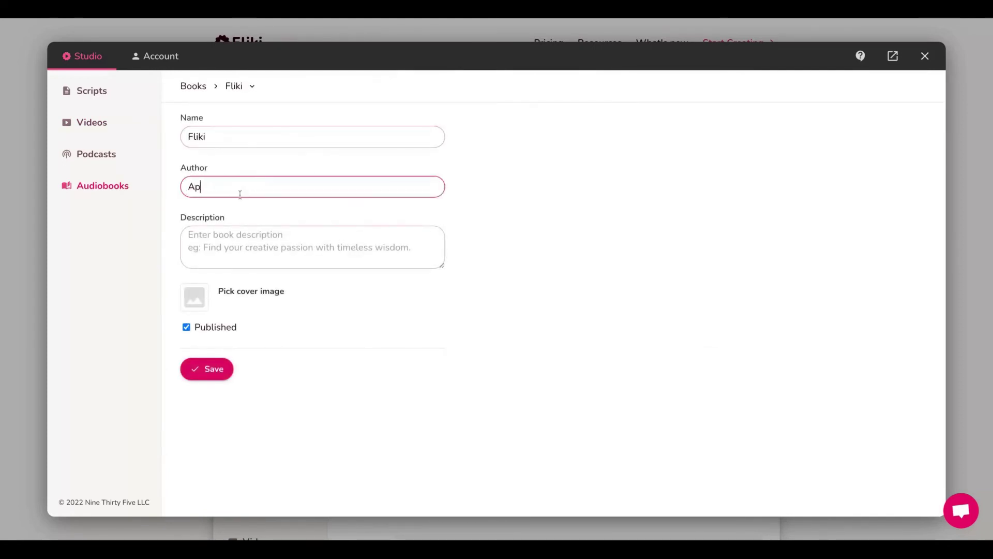
pyautogui.write('pSumo')
pyautogui.click(240, 261)
pyautogui.hotkey('ctrl', 'v')
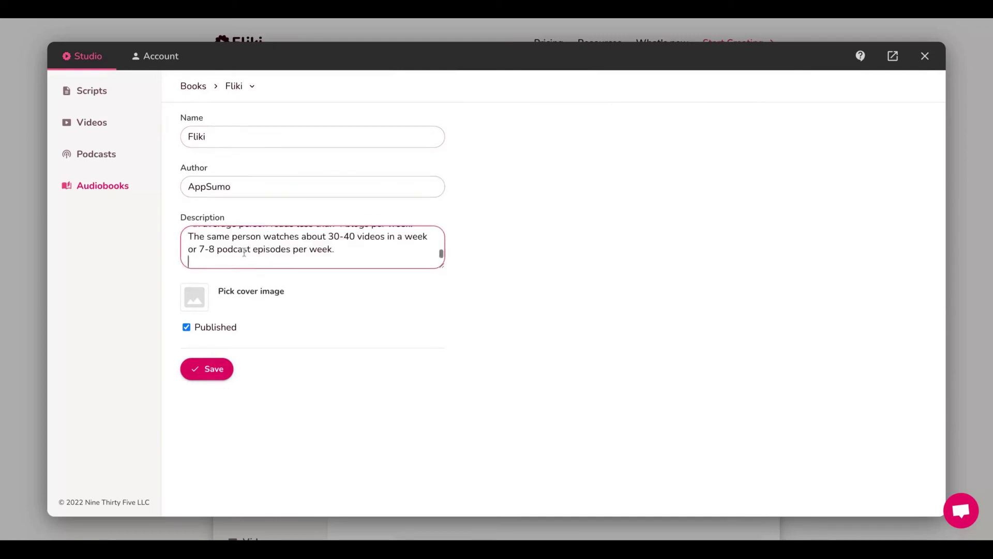
# Set the woman portrait from My library as cover and save the audiobook.
pyautogui.click(194, 296)
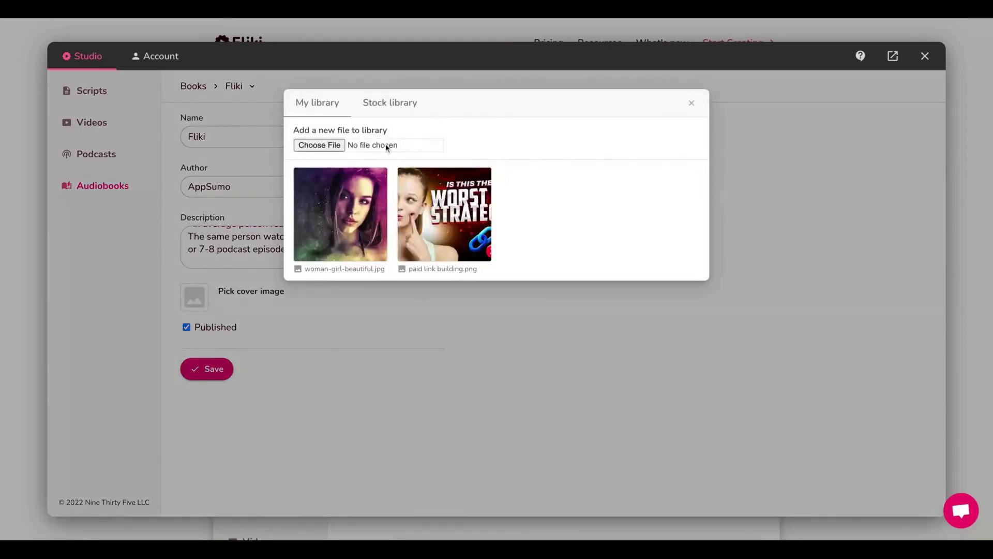
pyautogui.click(341, 232)
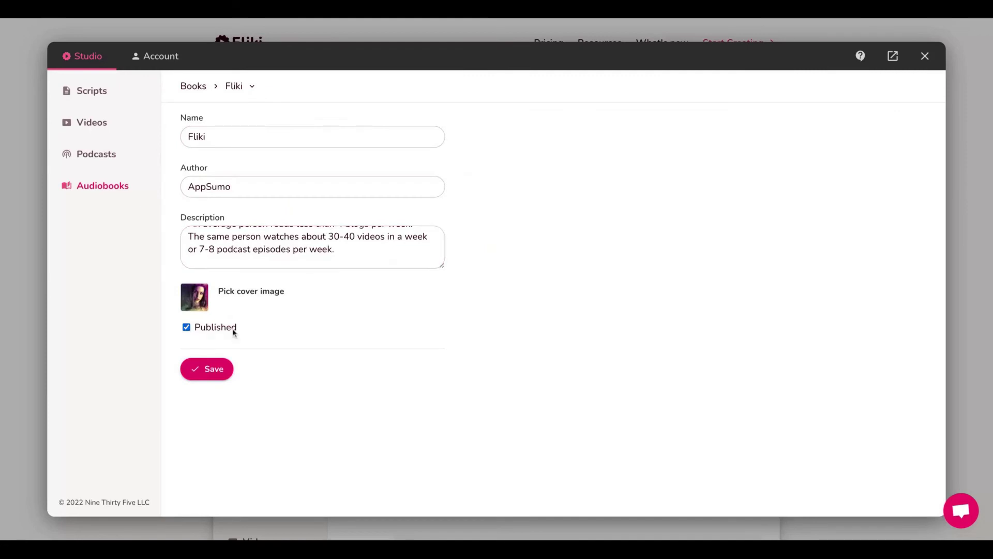
pyautogui.click(204, 375)
pyautogui.click(204, 374)
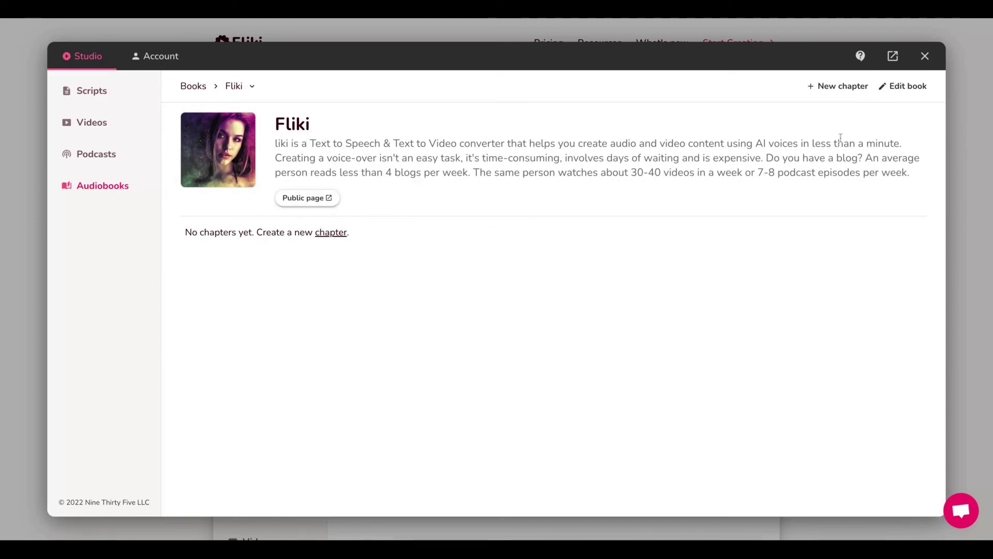
# Add 'Chapter 1' with the five pasted script paragraphs, then open the empty Podcasts section.
pyautogui.click(848, 89)
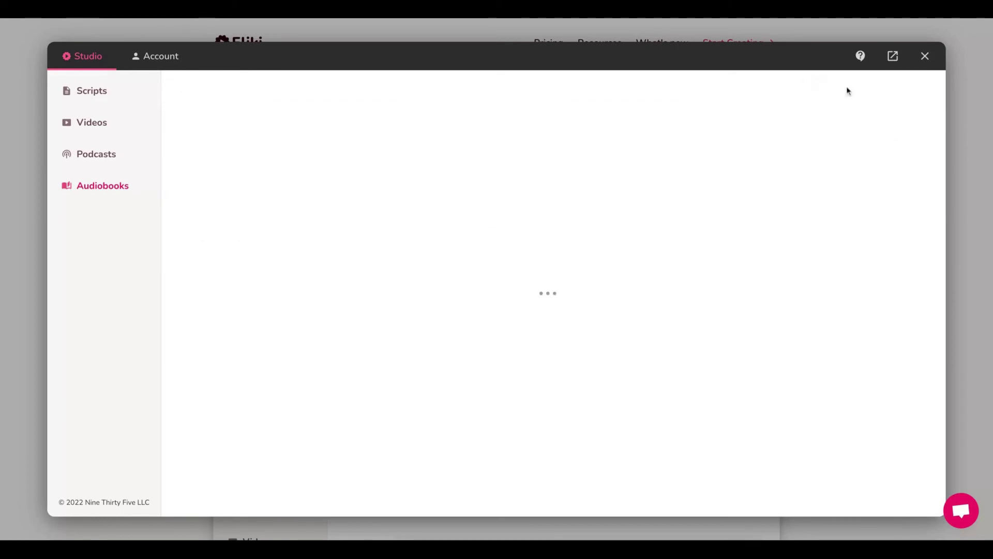
pyautogui.write('Chap')
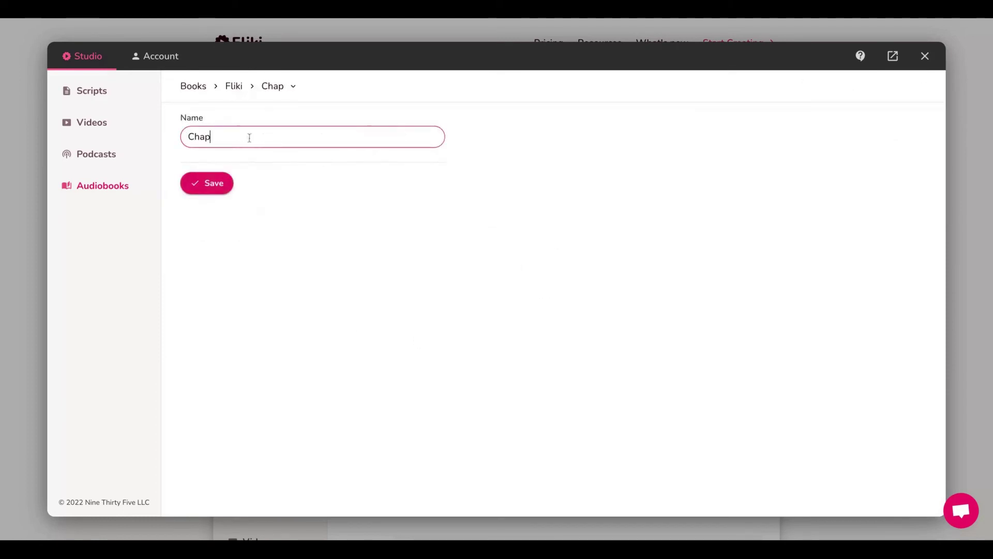
pyautogui.write('ter 1')
pyautogui.press('Return')
pyautogui.write("liki is a Text to Speech & Text to Video converter that helps you create audio and video content using AI voices in less than a minute. Creating a voice-over isn't an easy task, it's time-consuming, involves days of waiting and is expensive. Do you have a blog? An average person reads less than 4 blogs per week. The same person watches about 30-40 videos in a week or 7-8 podcast episodes per week.")
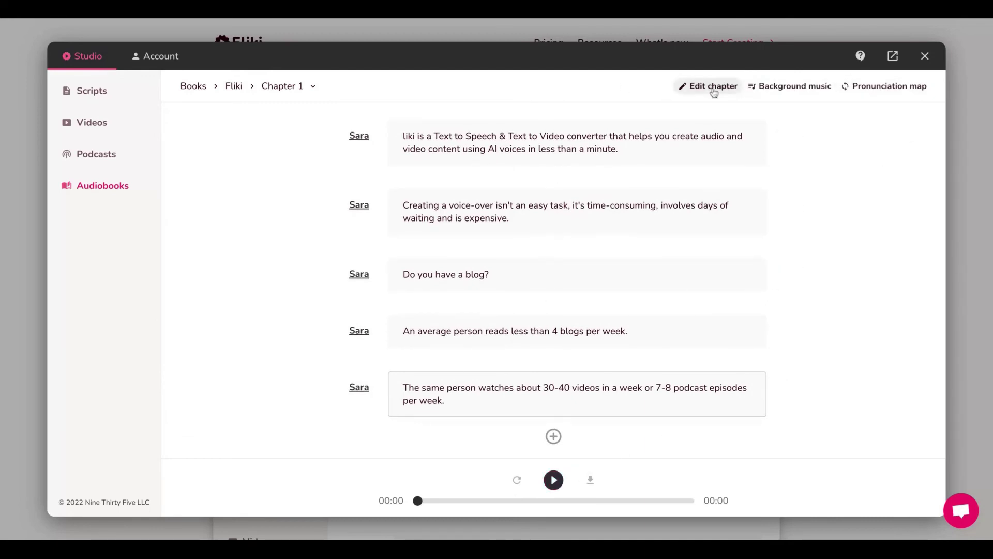
pyautogui.click(94, 159)
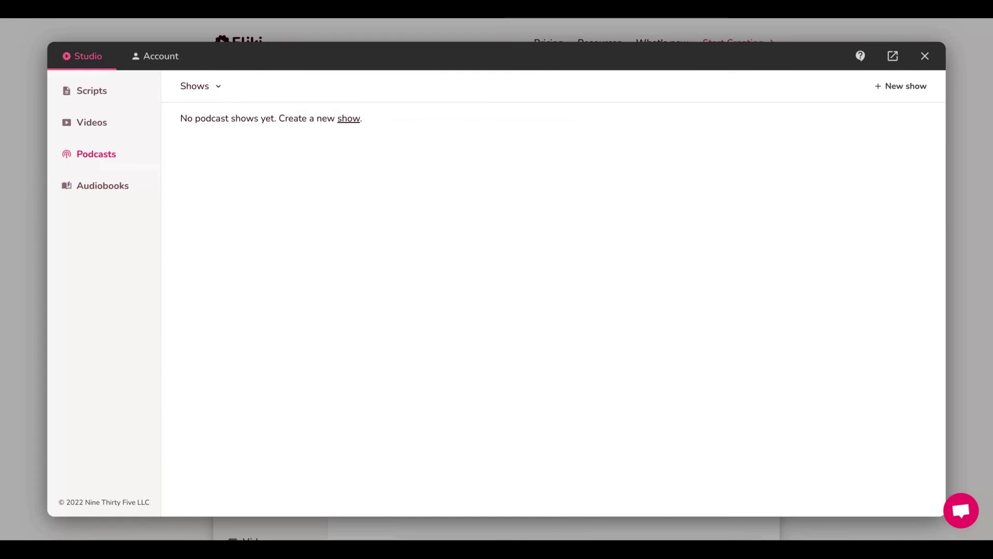
# View account credits (148 of 500 used), then reopen the Fliki portrait video from Videos.
pyautogui.click(157, 61)
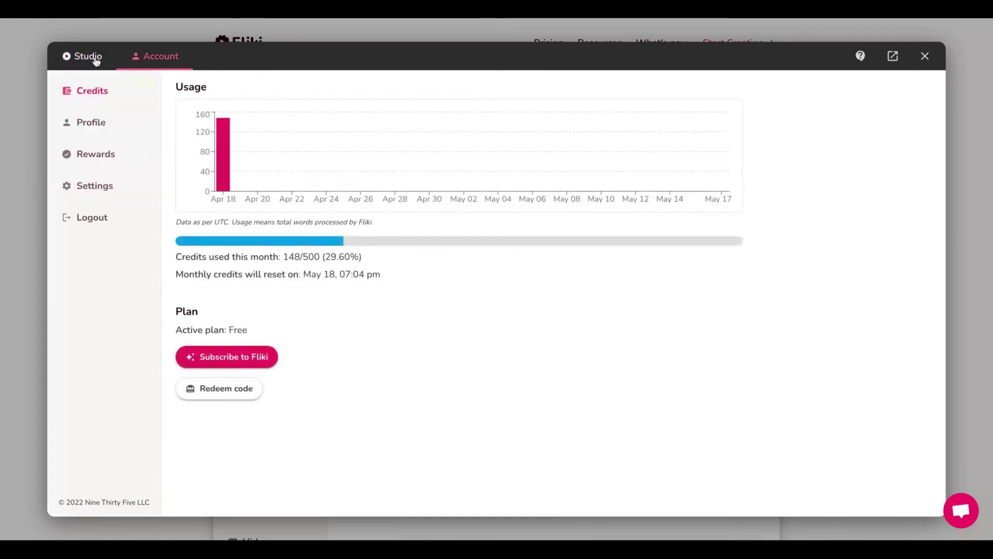
pyautogui.click(96, 59)
pyautogui.click(93, 129)
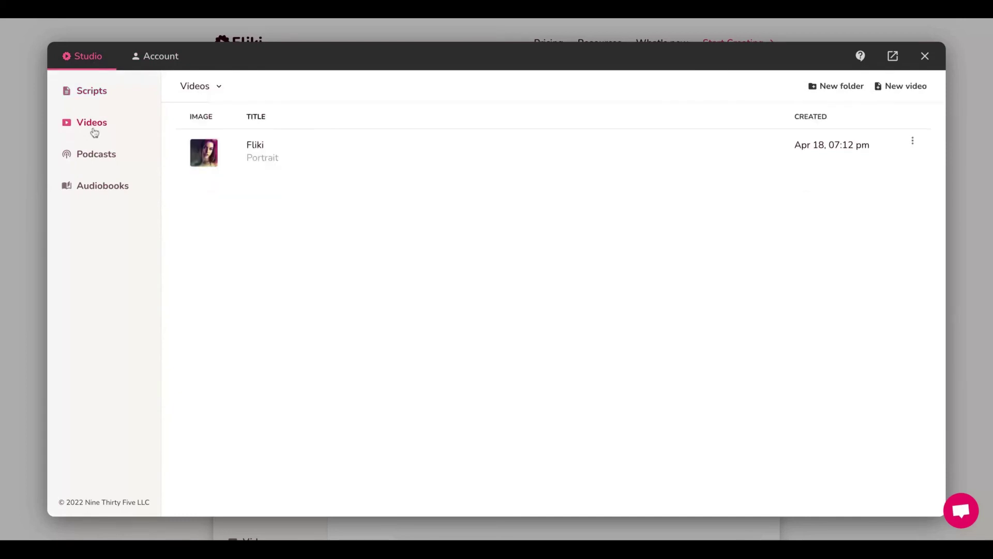
pyautogui.click(219, 157)
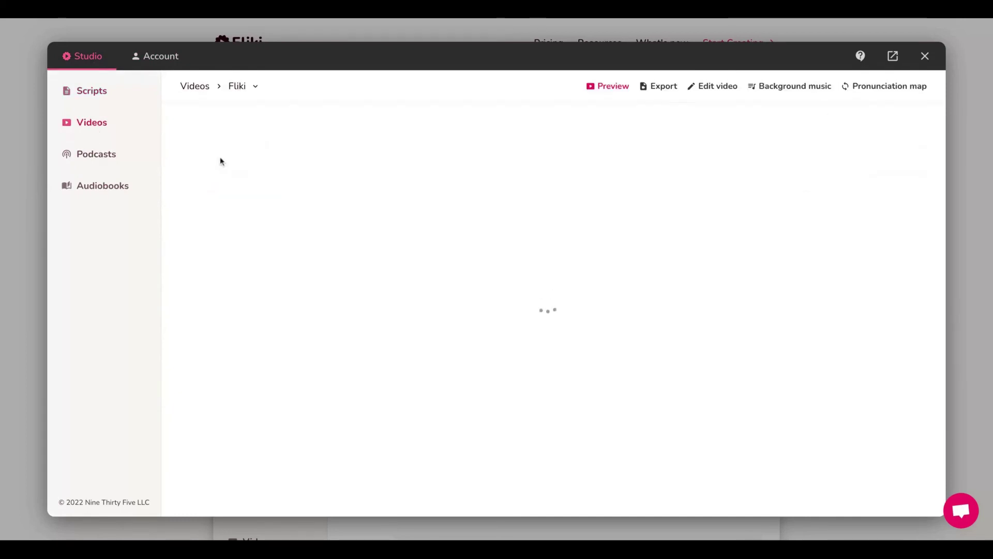
# Export the Fliki video, skip through the preview, and close it to return to the script.
pyautogui.click(664, 86)
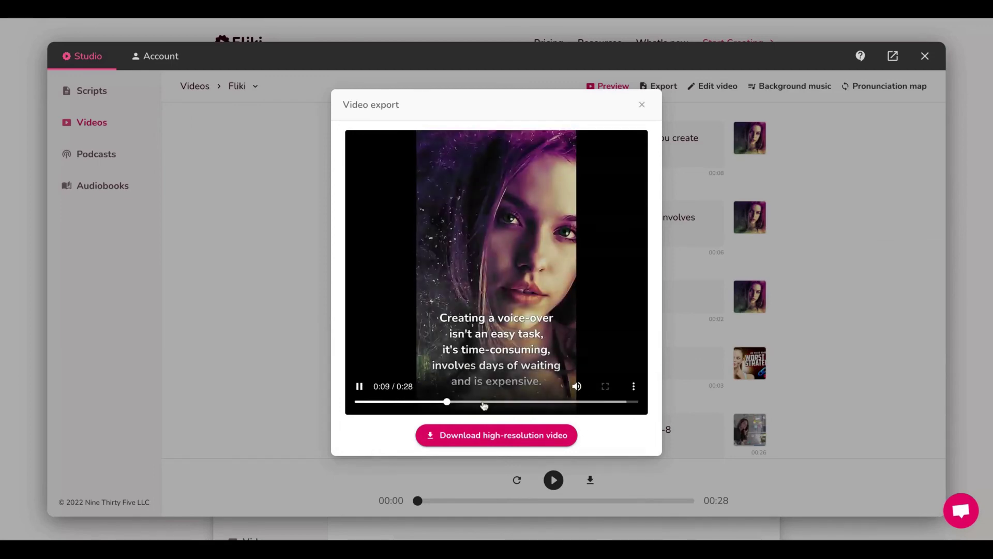
pyautogui.click(520, 402)
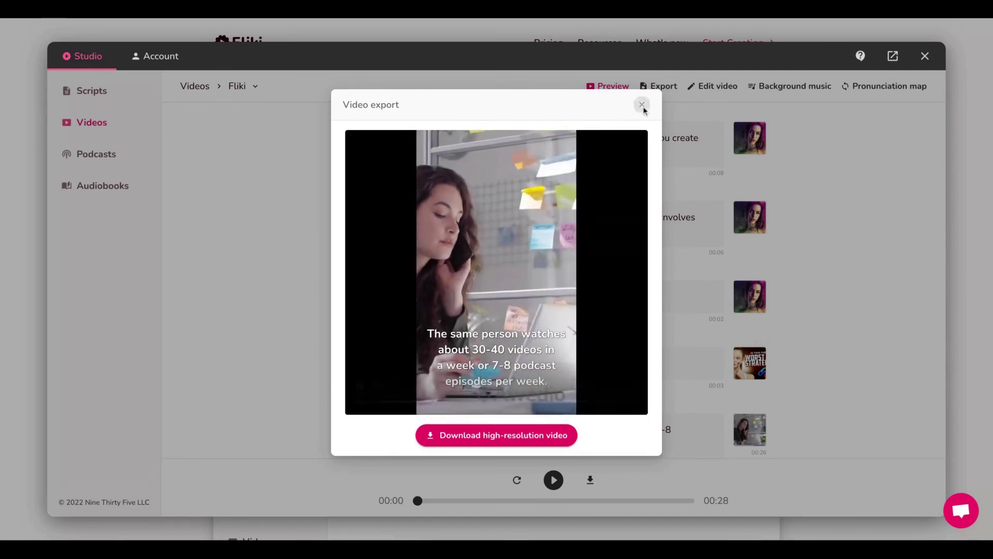
pyautogui.click(643, 106)
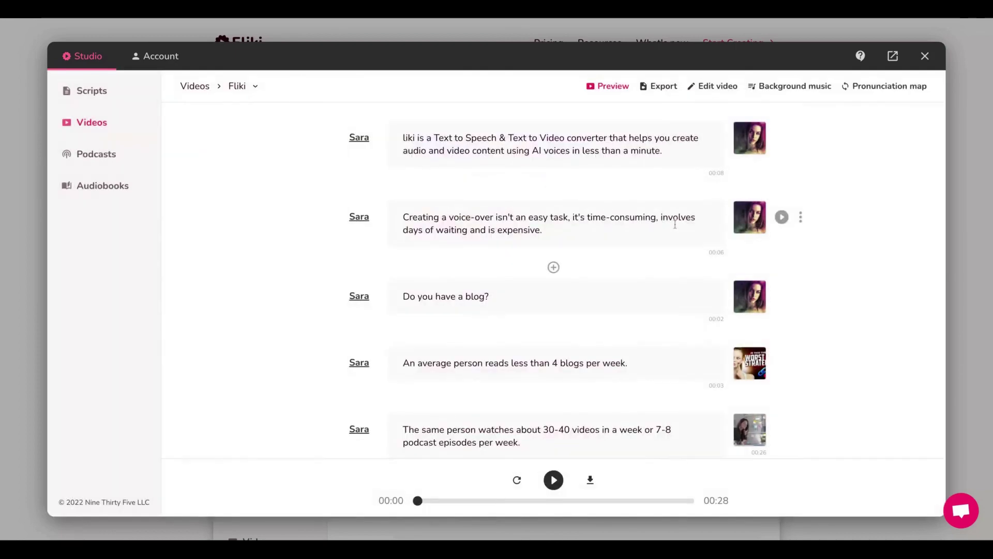